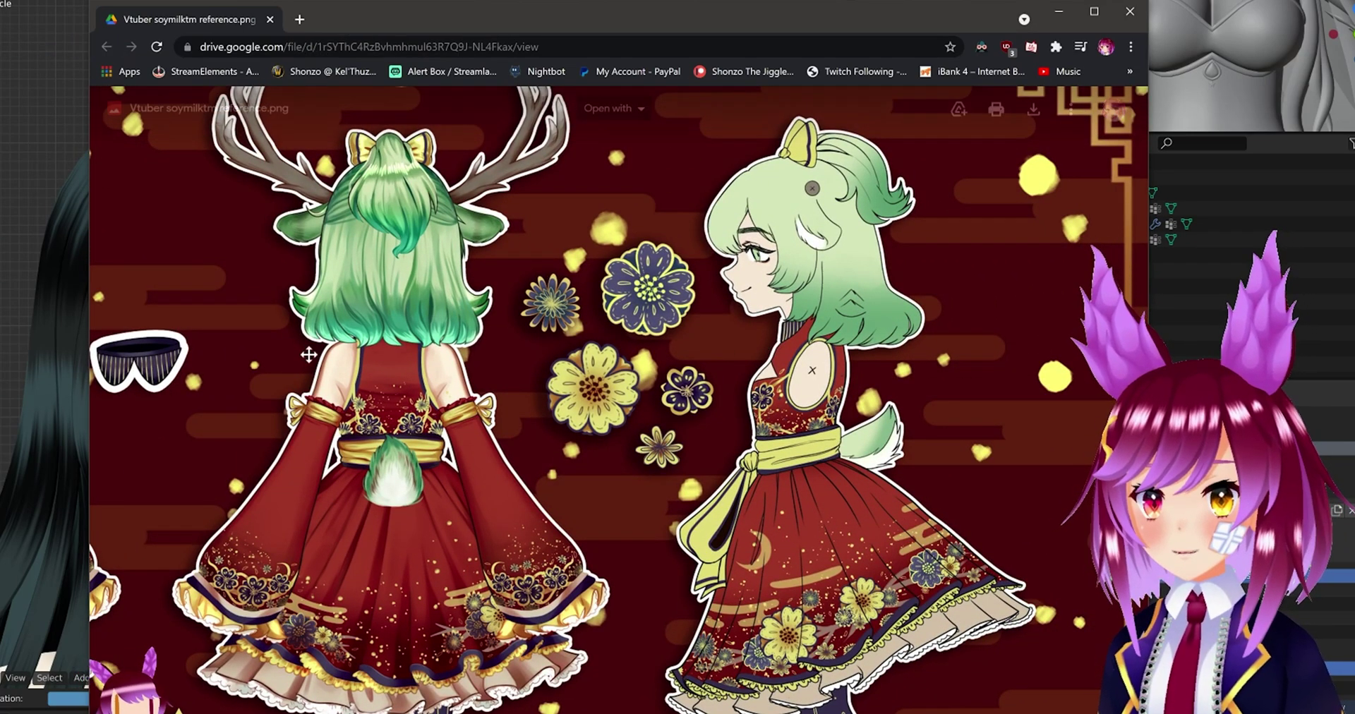
- Examine the front, back and side views of the green-haired deer character on the reference sheet
scroll(772, 343, "left", 10)
scroll(823, 302, "right", 9)
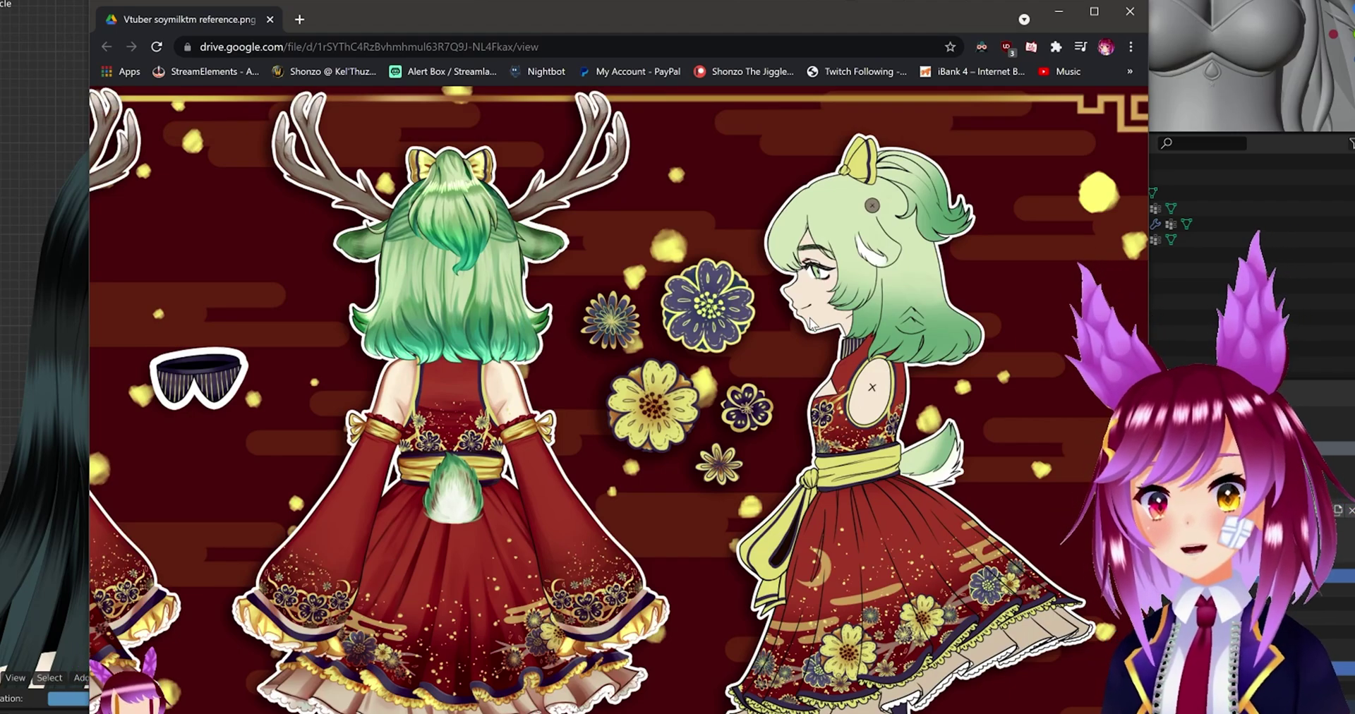
scroll(613, 275, "left", 4)
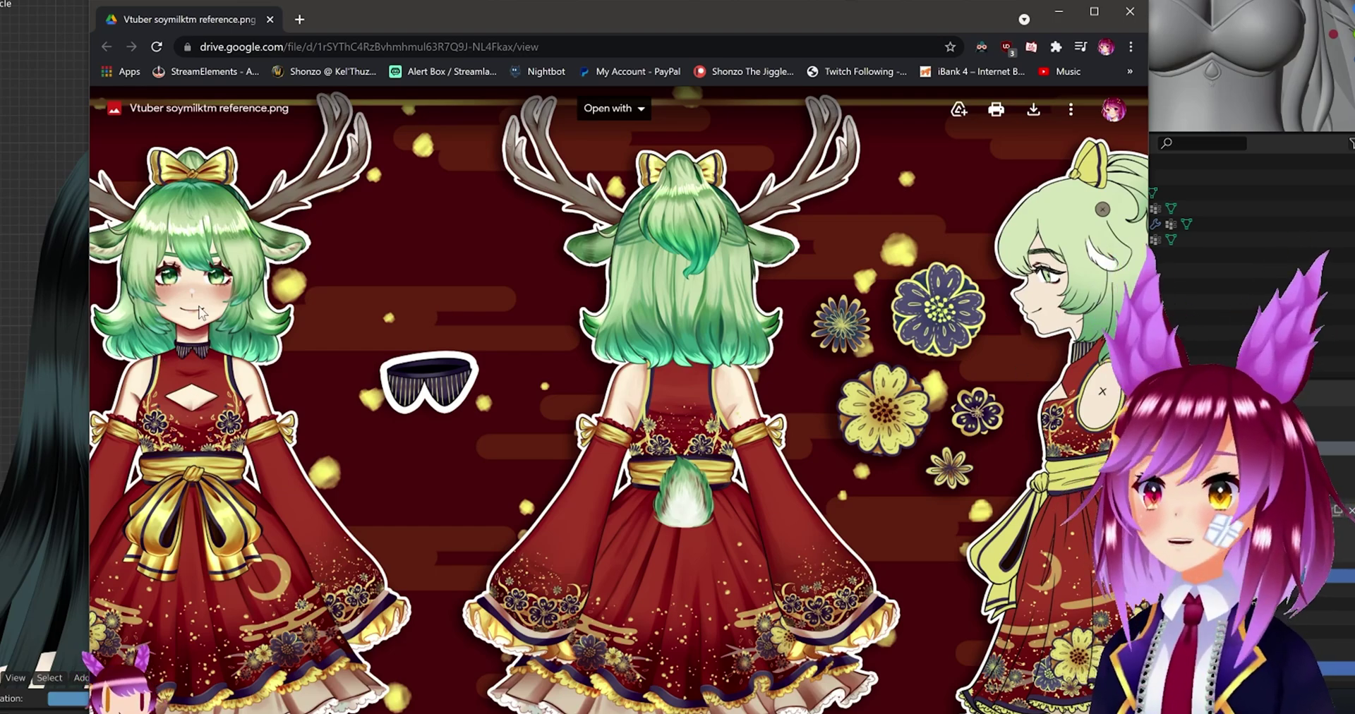
left_click_drag(202, 313, 308, 350)
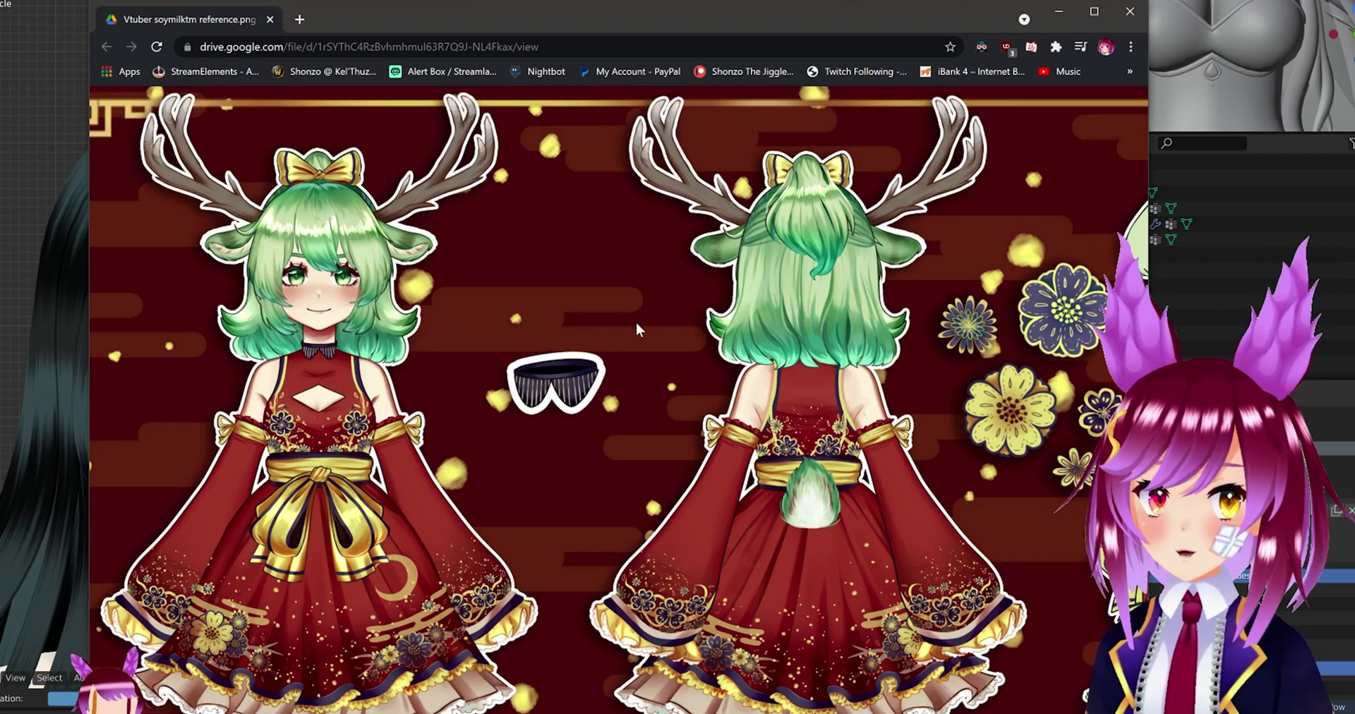
left_click_drag(617, 370, 393, 341)
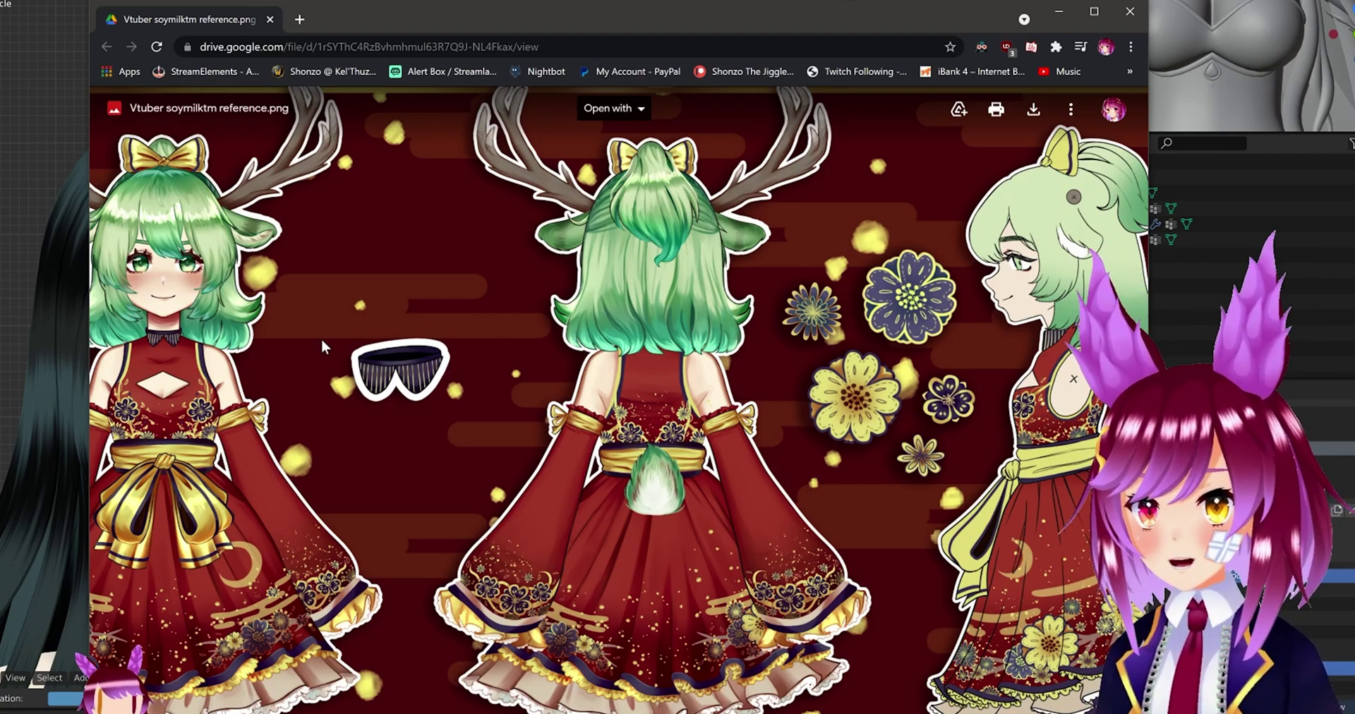
left_click_drag(345, 337, 569, 361)
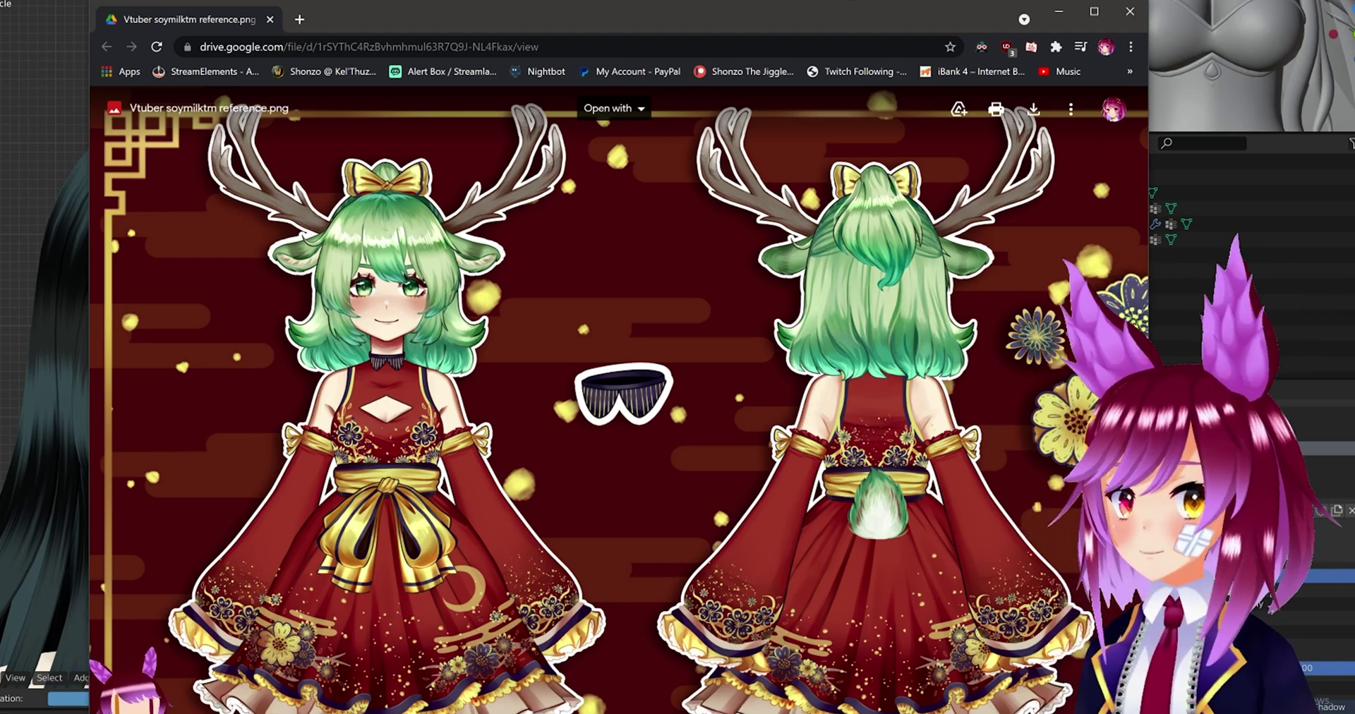
- Switch to Blender and compare the black-and-white-haired model from the front with its 2D reference portrait
key("alt+Tab")
scroll(312, 370, "down", 3)
middle_click_drag(311, 369, 679, 428, "shift")
scroll(684, 422, "up", 2)
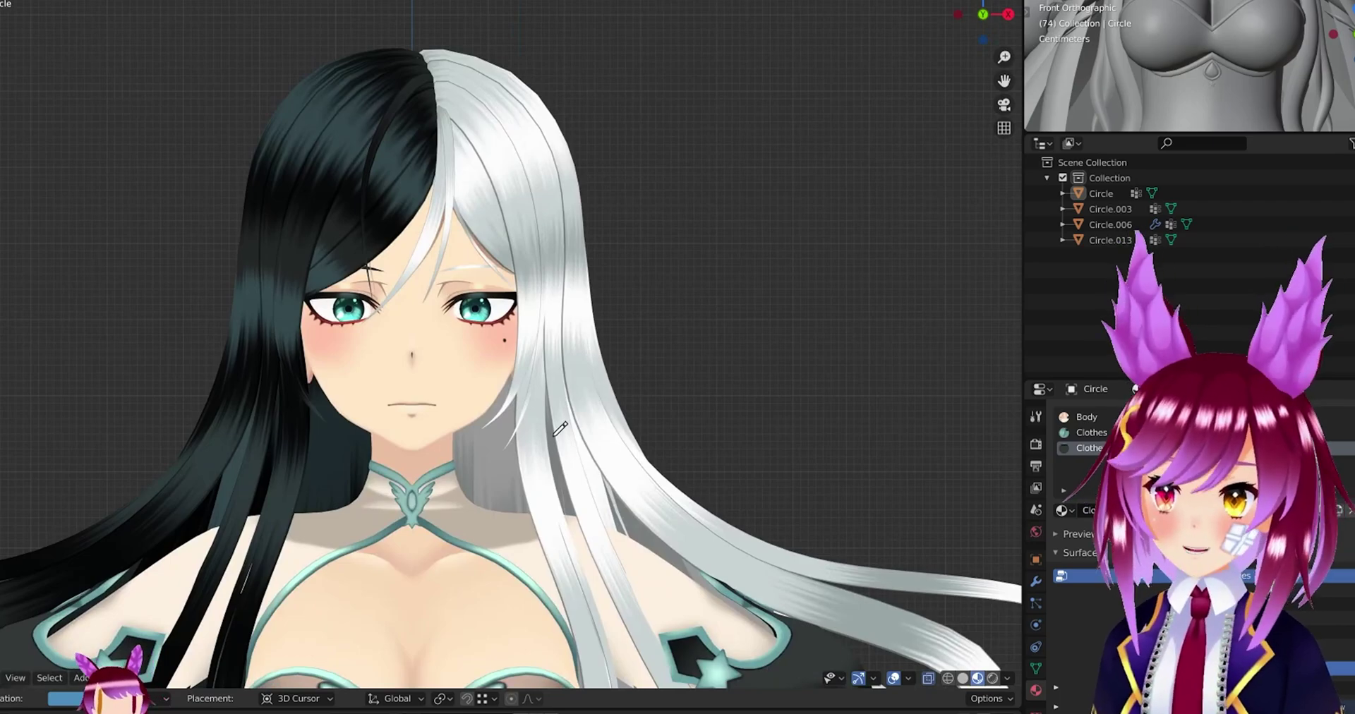
key("alt+Tab")
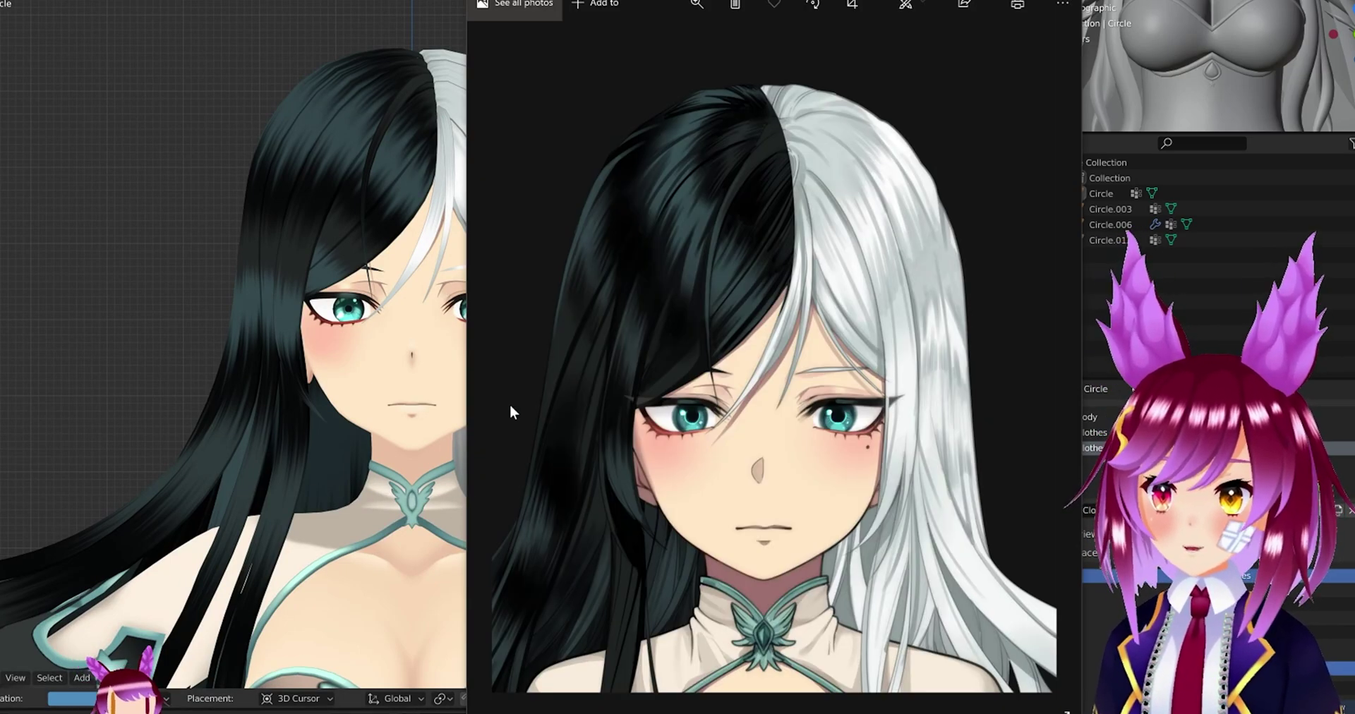
key("alt+Tab")
scroll(547, 409, "down", 5)
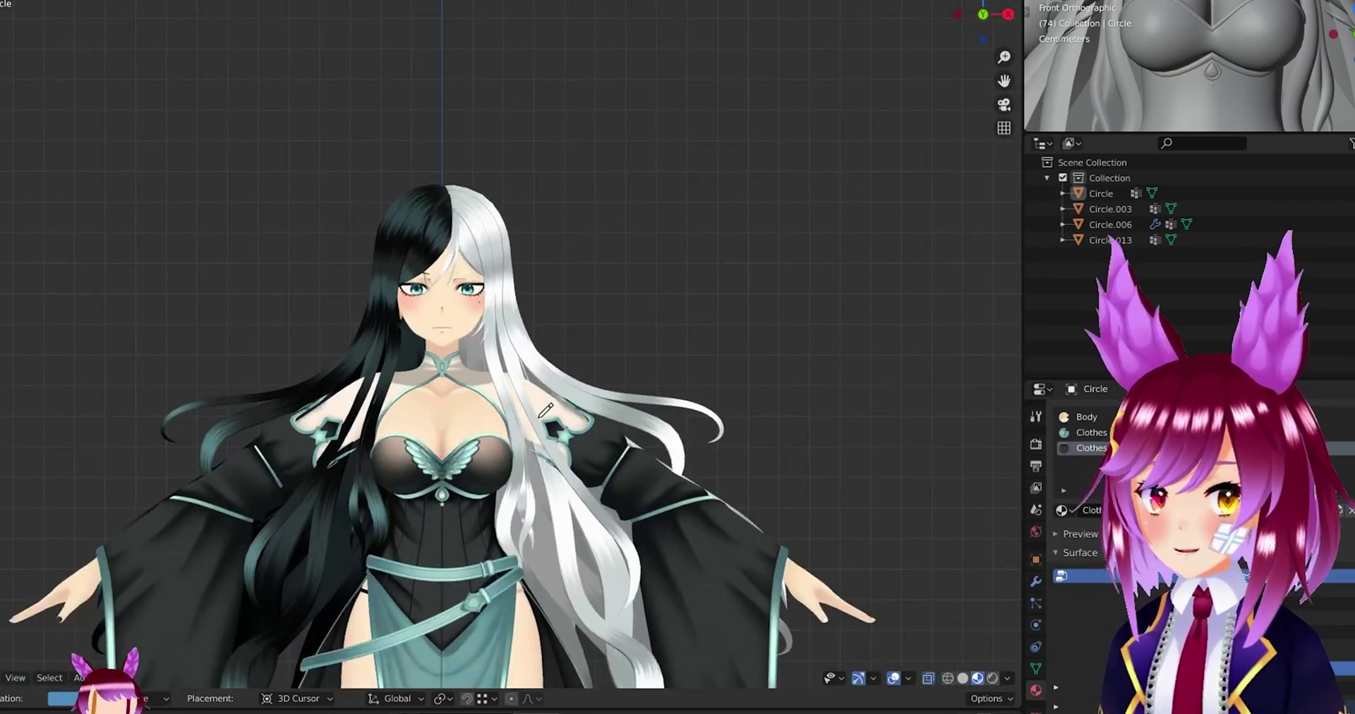
scroll(546, 409, "up", 4)
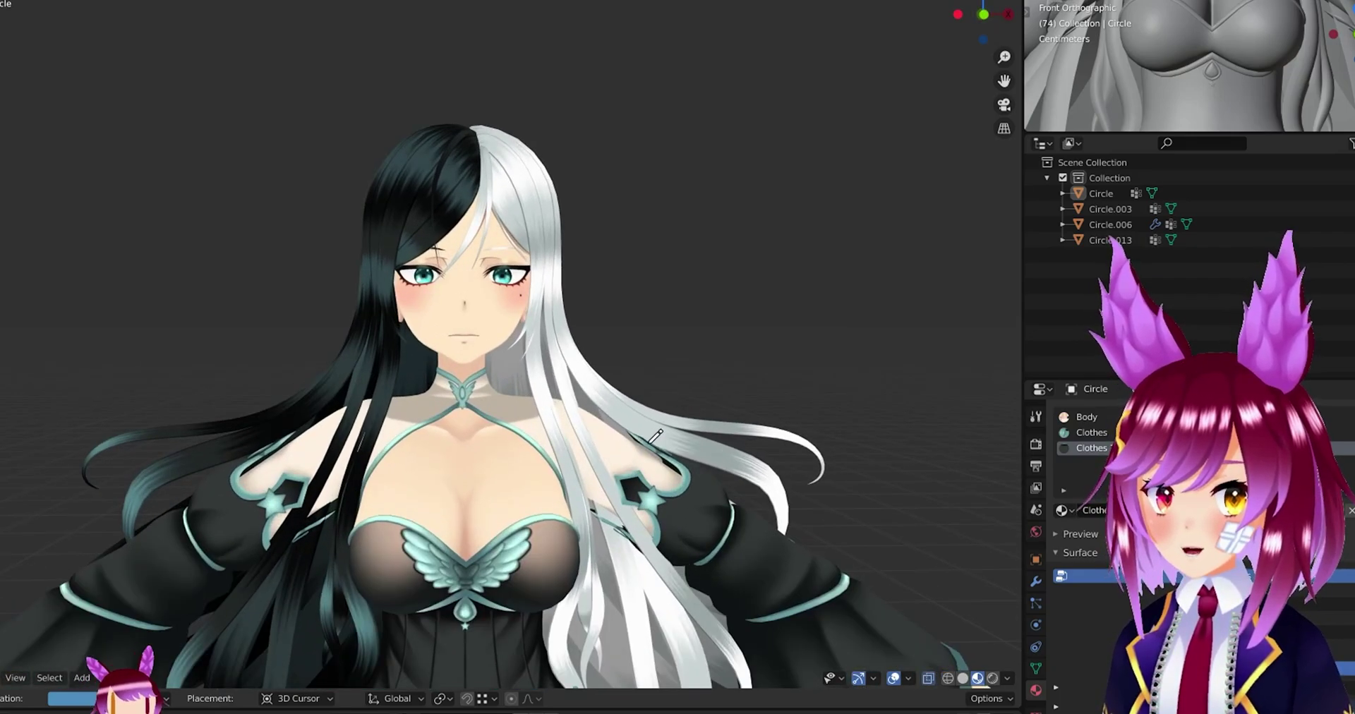
scroll(653, 441, "up", 1)
middle_click_drag(686, 454, 690, 473, "shift")
scroll(689, 474, "down", 1)
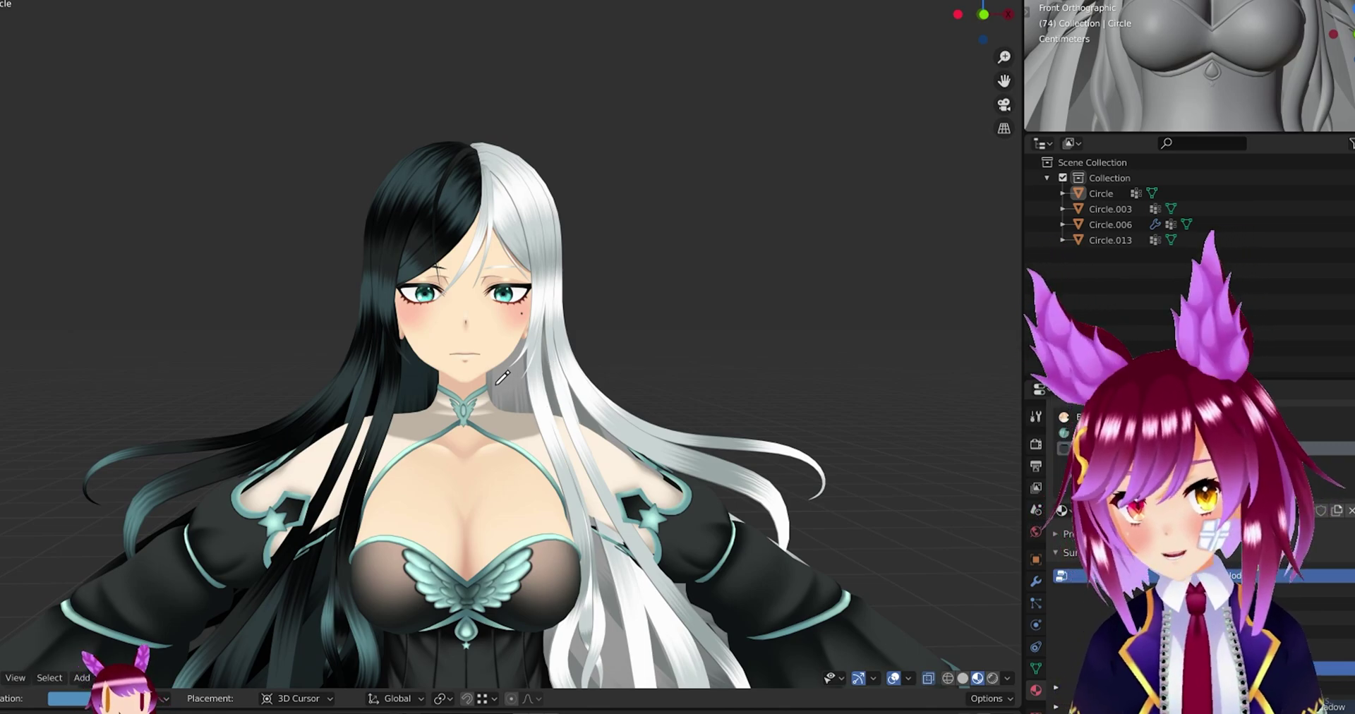
- Examine the model's eyes, nose and mouth up close from the front
scroll(480, 359, "up", 7)
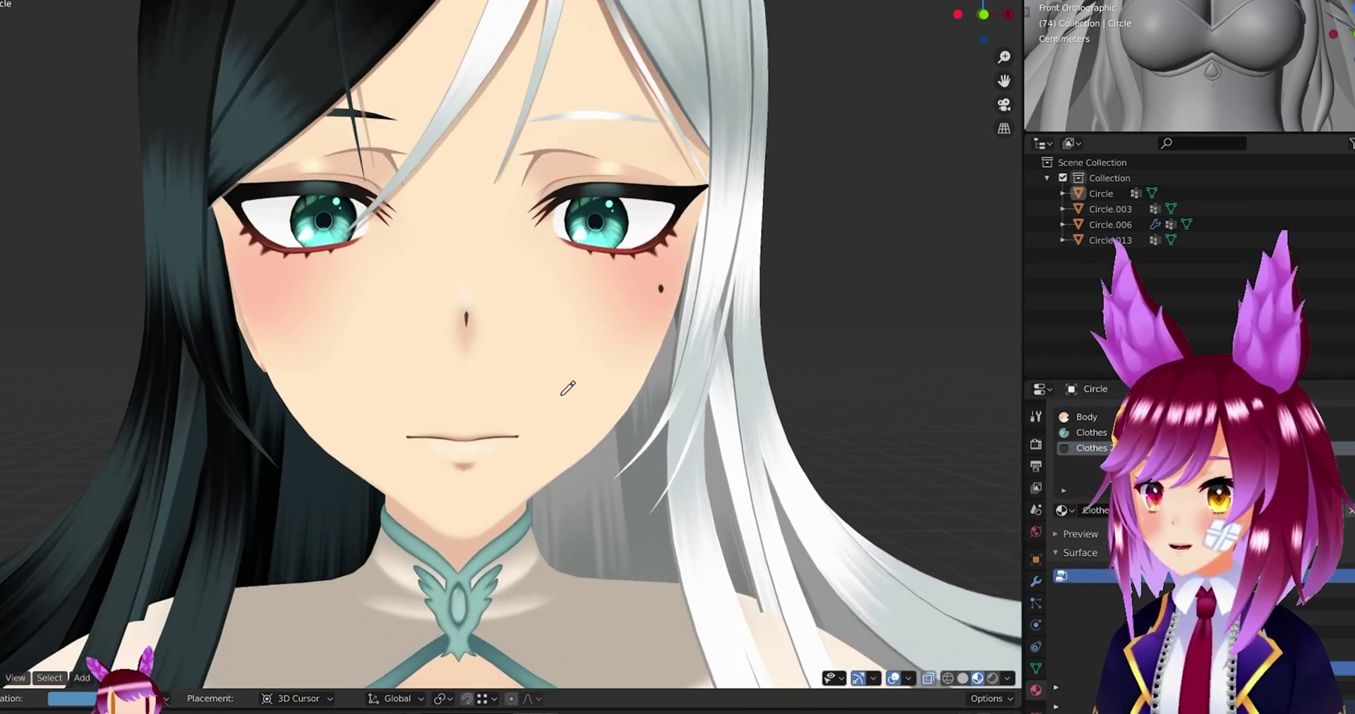
scroll(605, 454, "up", 5)
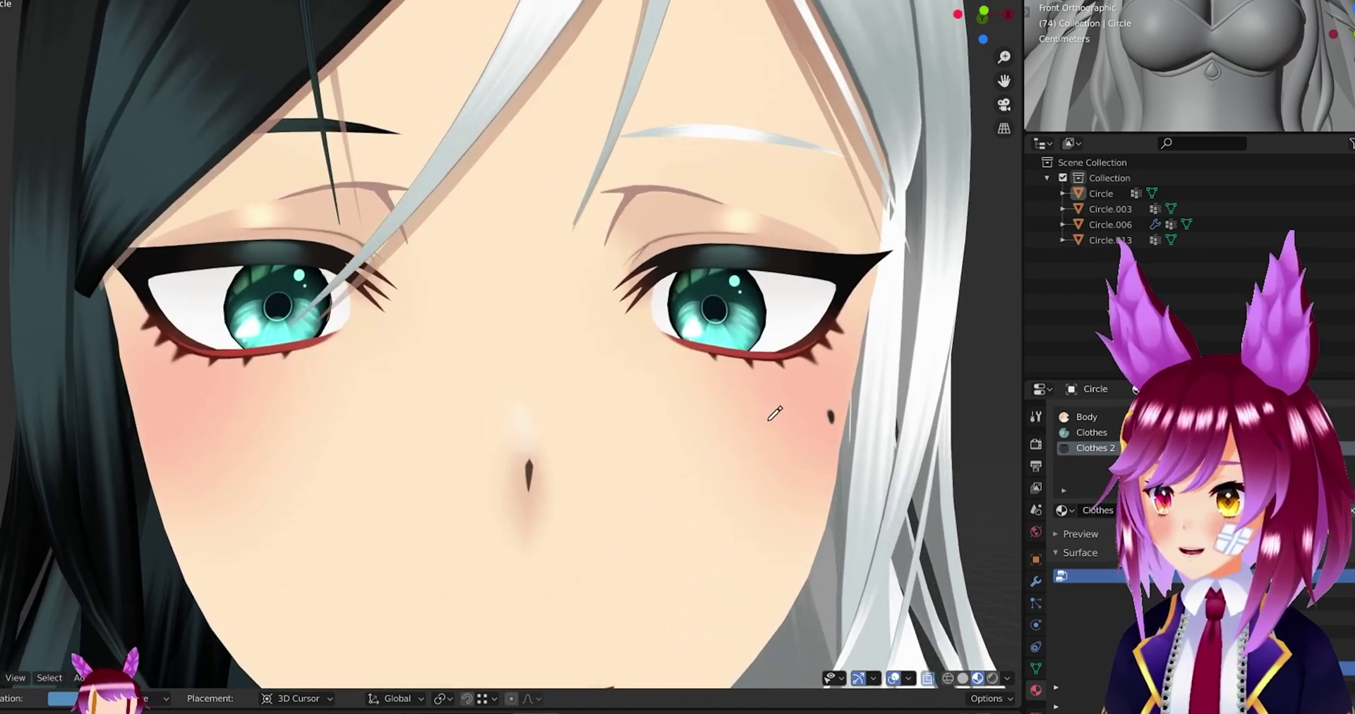
scroll(774, 437, "up", 2)
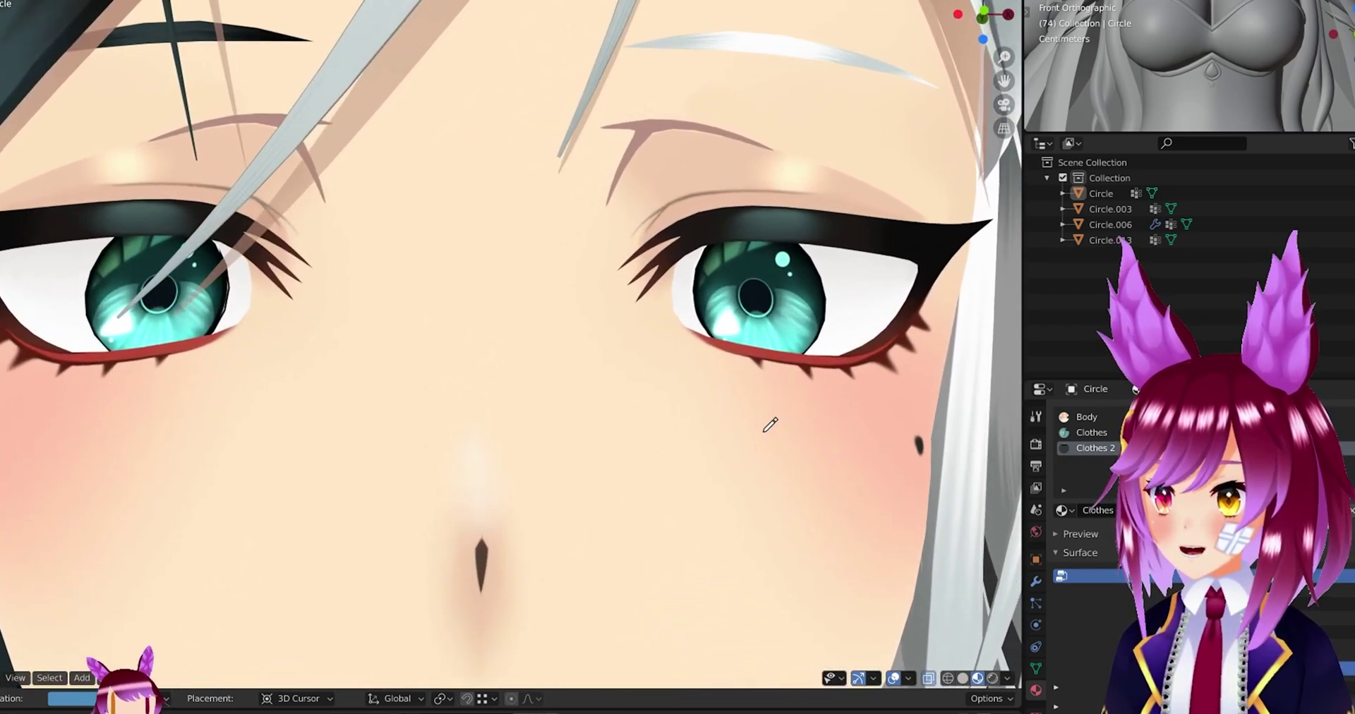
scroll(800, 424, "down", 1)
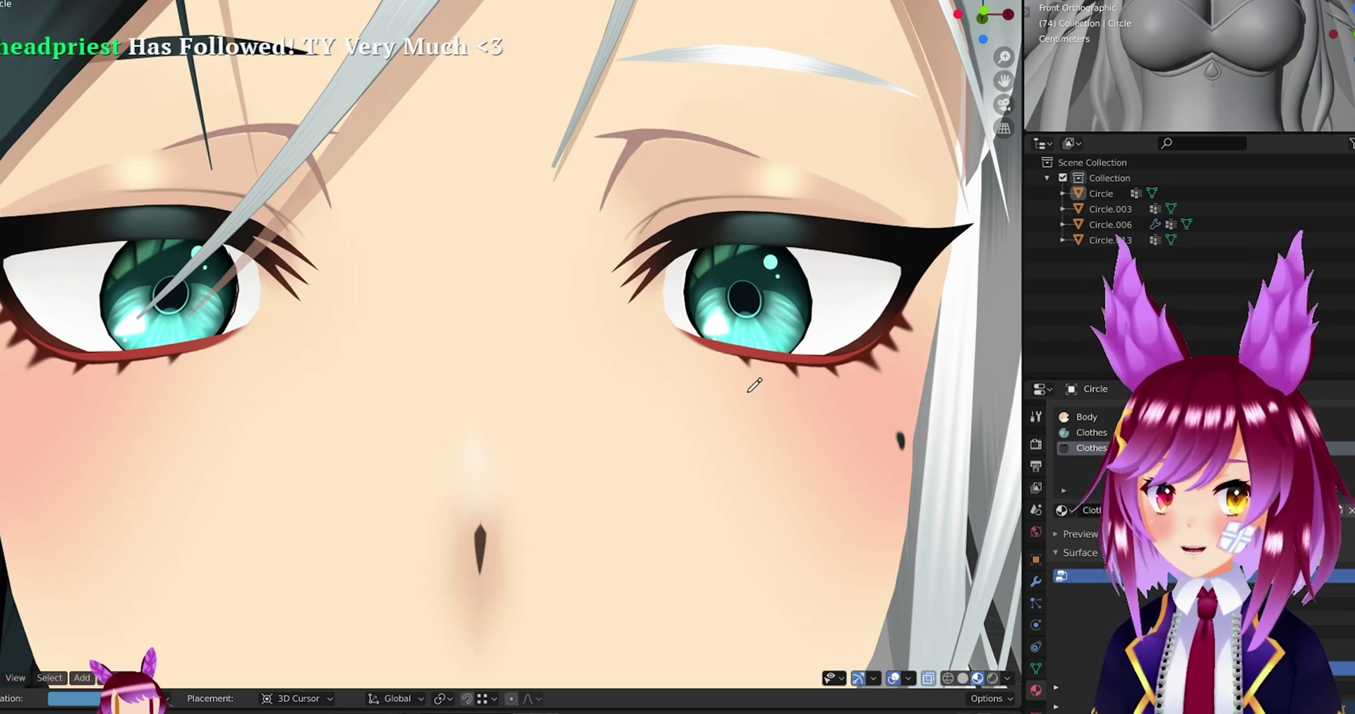
scroll(713, 298, "down", 10)
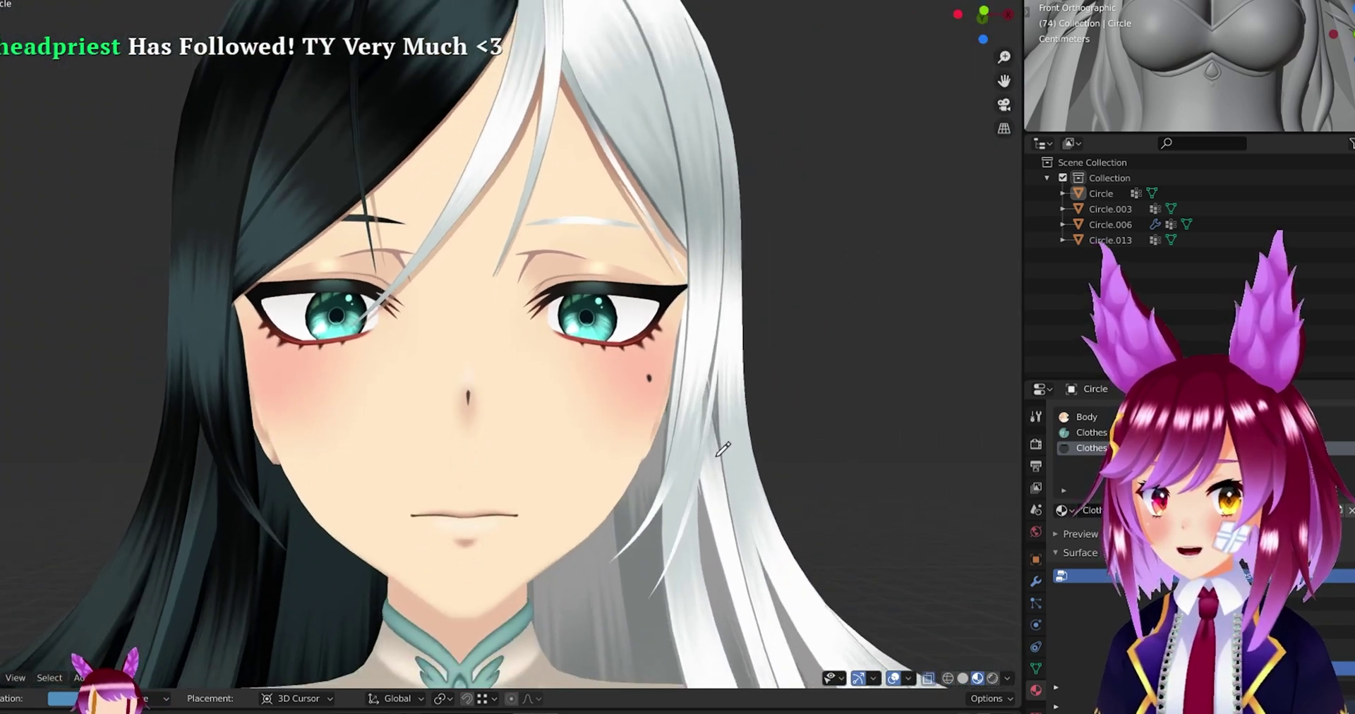
scroll(688, 369, "up", 3)
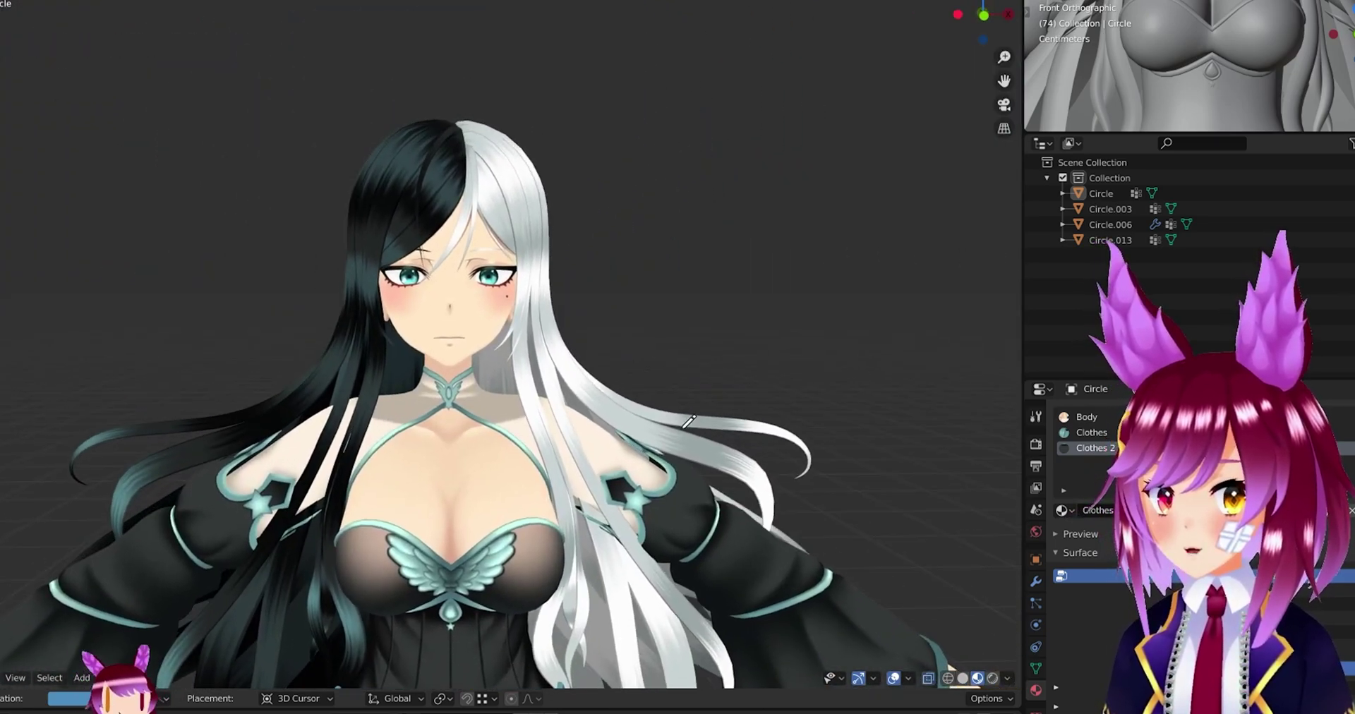
- Hide the model's hair object in side view to expose the head's profile
middle_click_drag(835, 334, 641, 342)
middle_click_drag(641, 342, 735, 329, "shift")
scroll(735, 329, "up", 4)
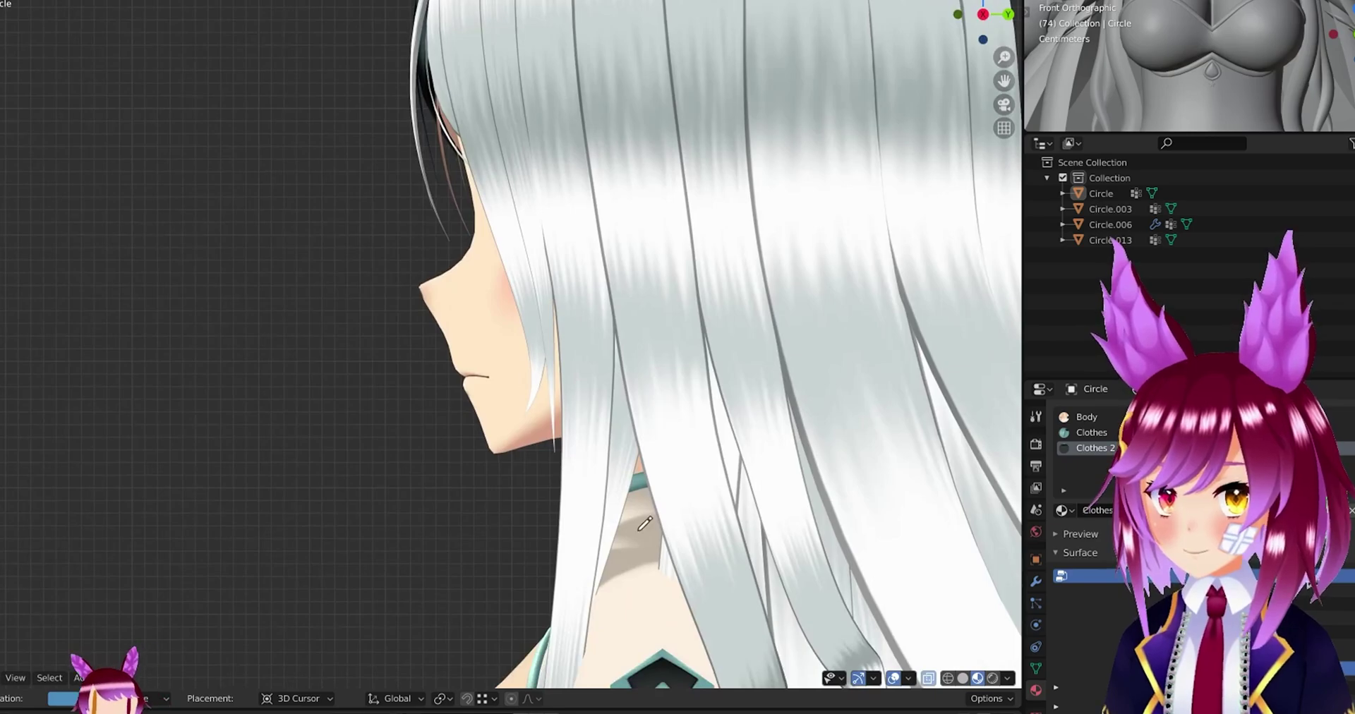
scroll(520, 277, "down", 5)
key("Tab")
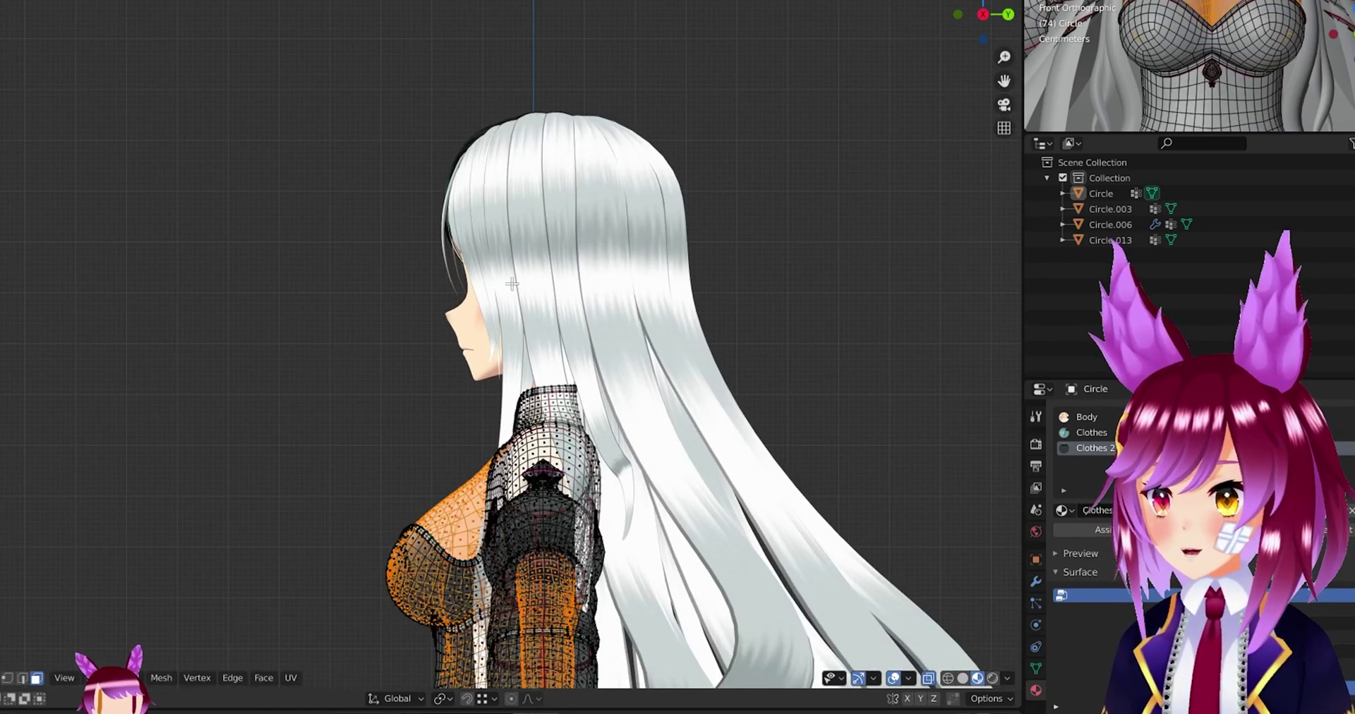
key("Tab")
key("q")
left_click(514, 285)
key("q")
left_click(511, 285)
left_click(512, 289)
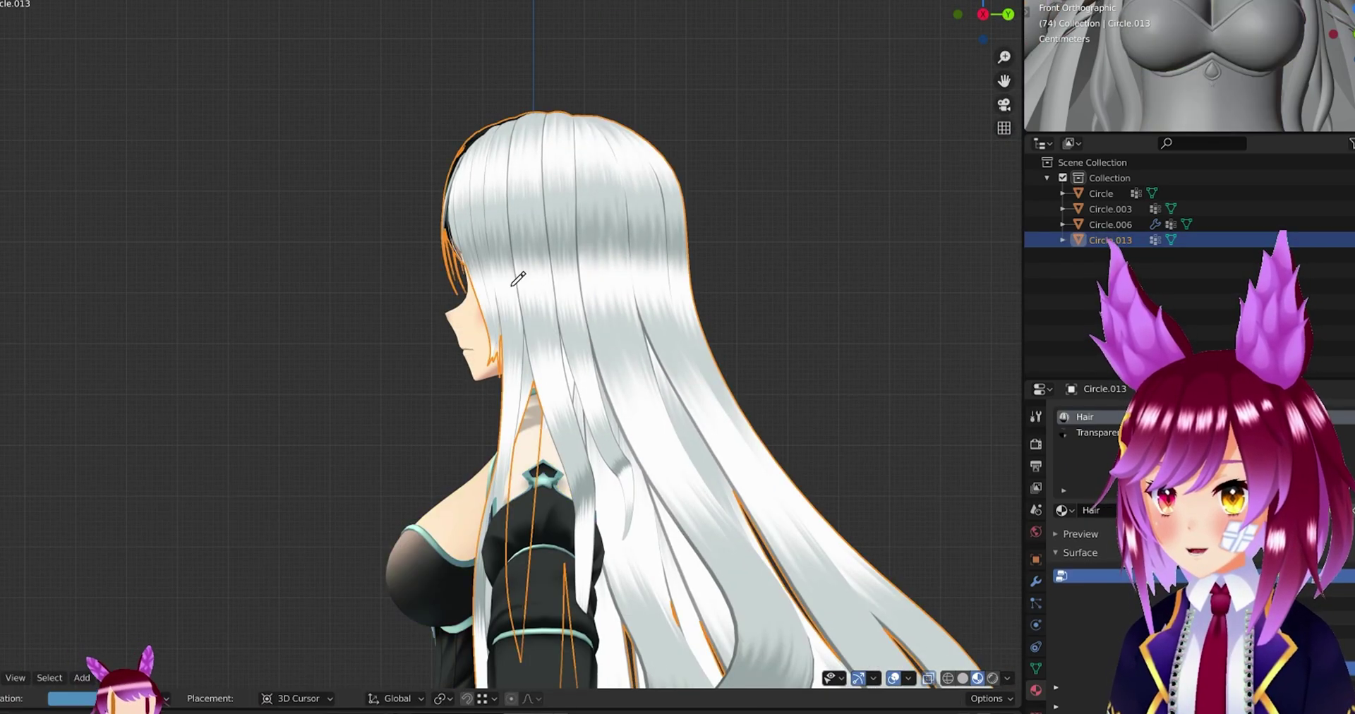
key("q")
left_click(517, 303)
key("h")
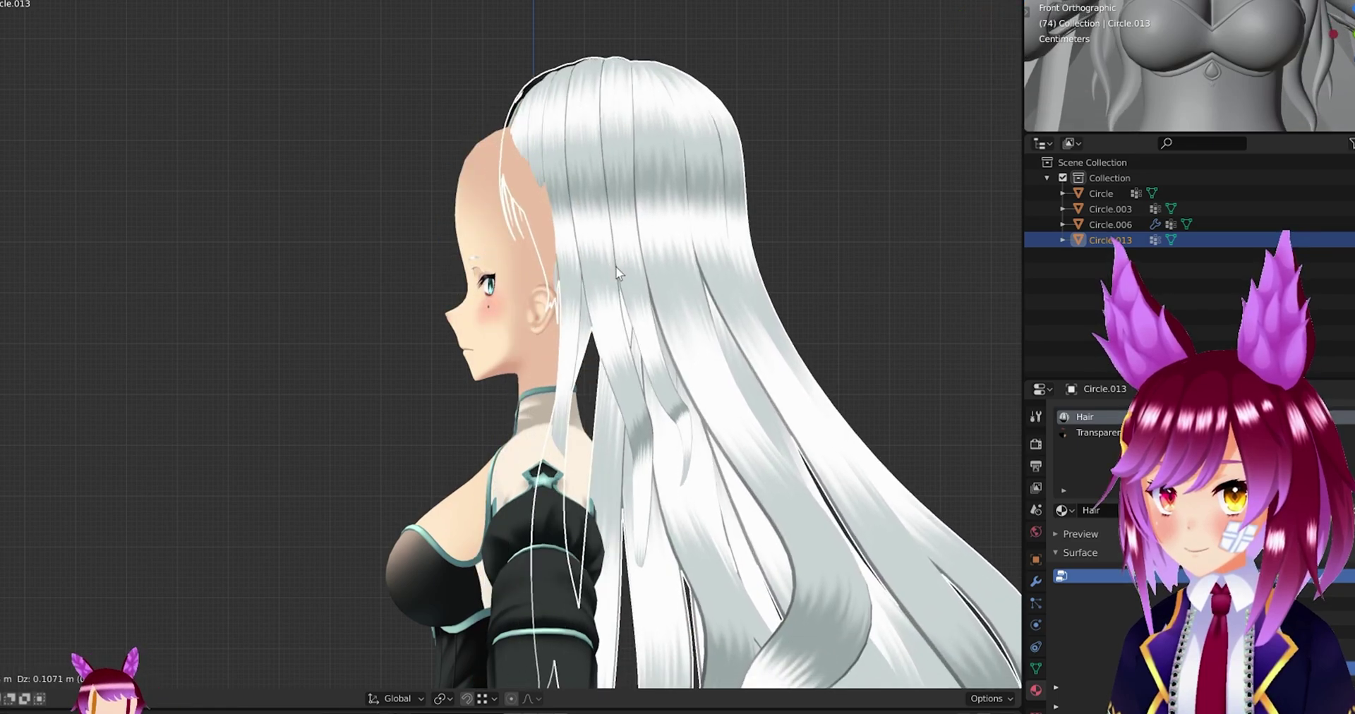
- Inspect the bare head's profile from both sides, and reveal the hidden hair with nothing selected
scroll(621, 323, "up", 4)
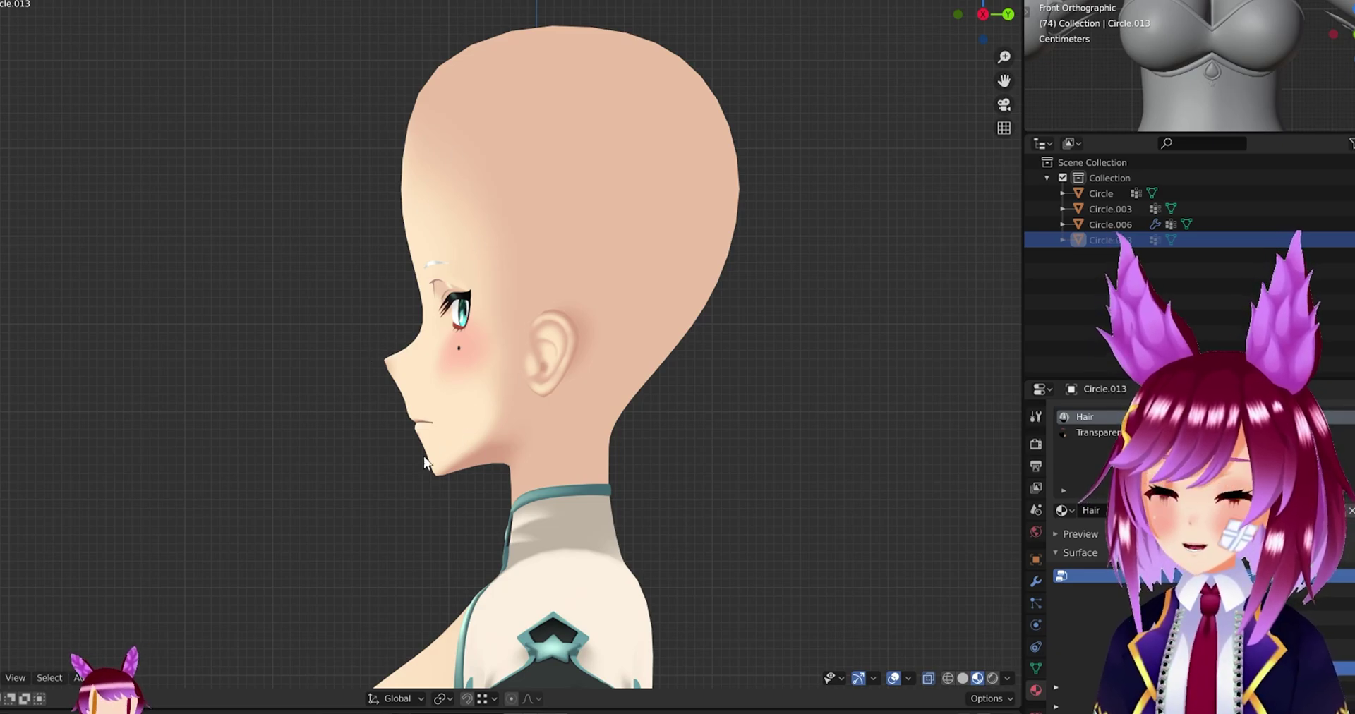
middle_click_drag(424, 456, 599, 493)
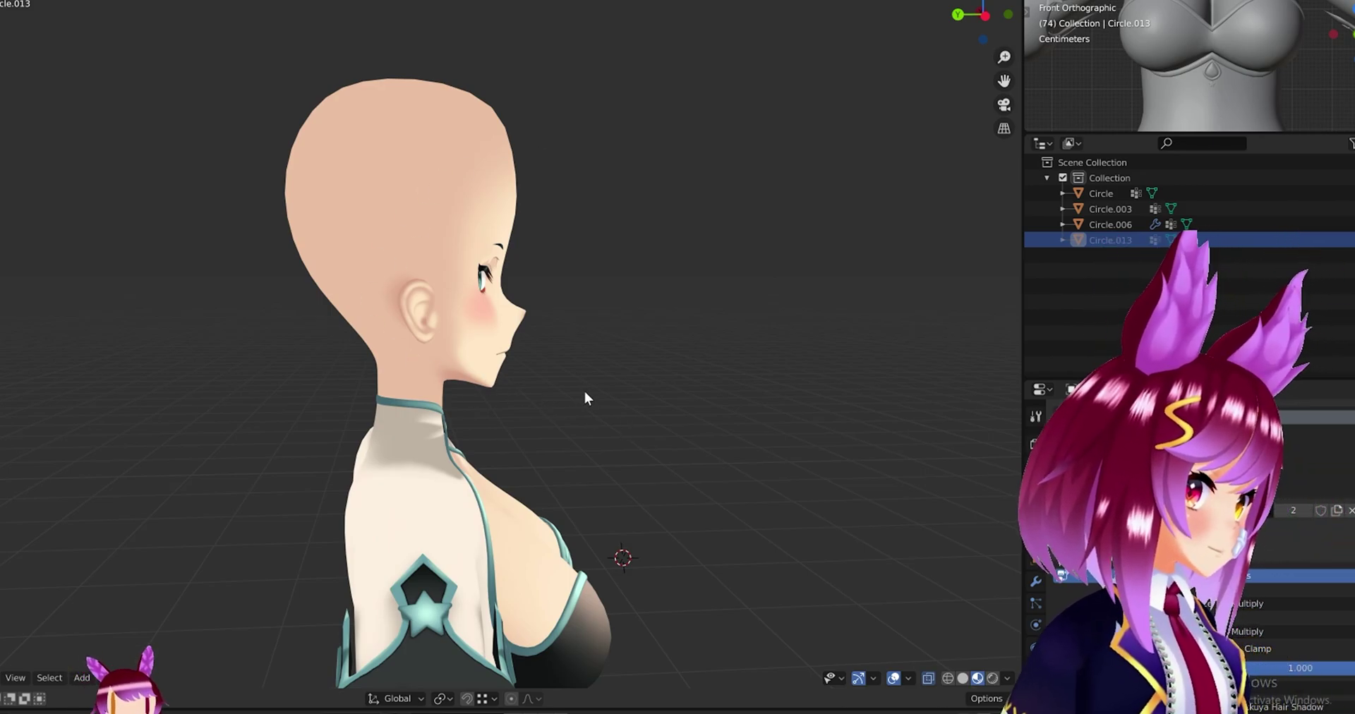
middle_click_drag(565, 374, 378, 344)
key("alt+h")
key("alt+a")
scroll(609, 413, "down", 3)
middle_click_drag(609, 413, 569, 424, "shift")
scroll(567, 425, "up", 2)
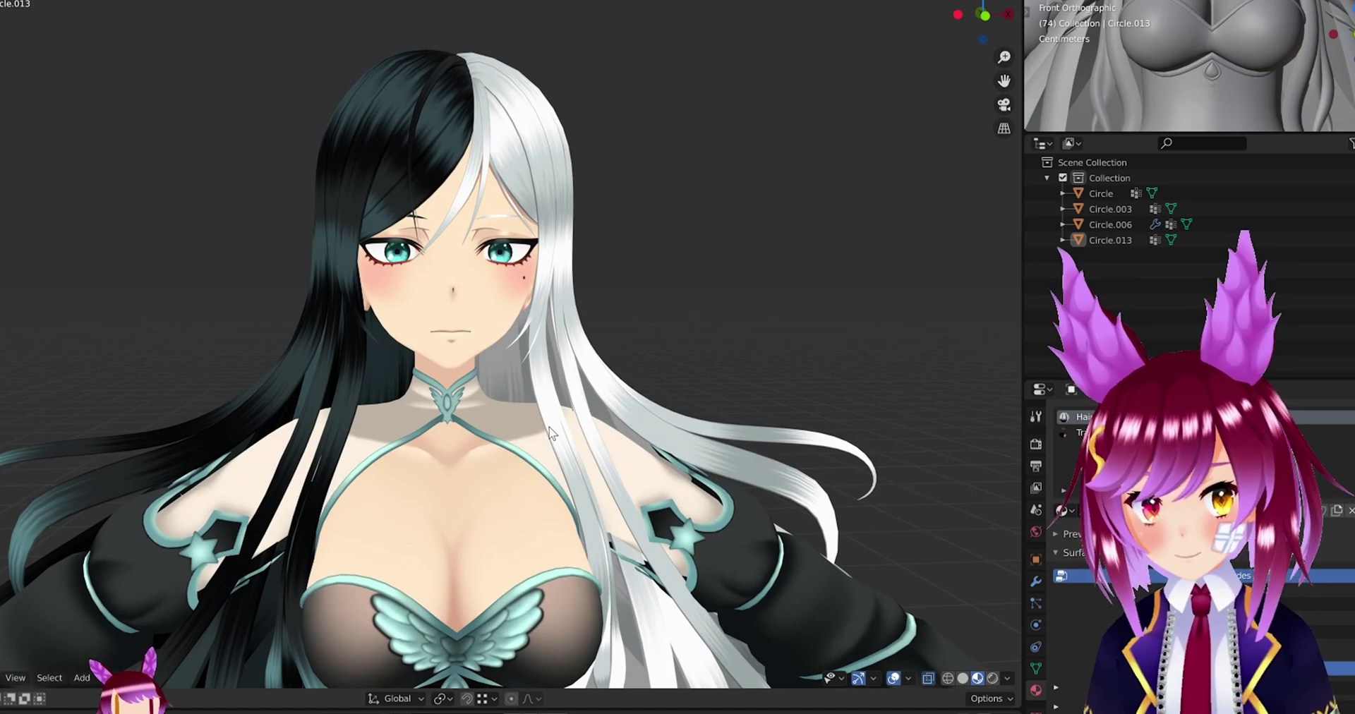
- Hide the hair object again and close in on the jaw and neck from the side
middle_click_drag(578, 432, 339, 417)
scroll(511, 416, "down", 5)
scroll(514, 415, "up", 4)
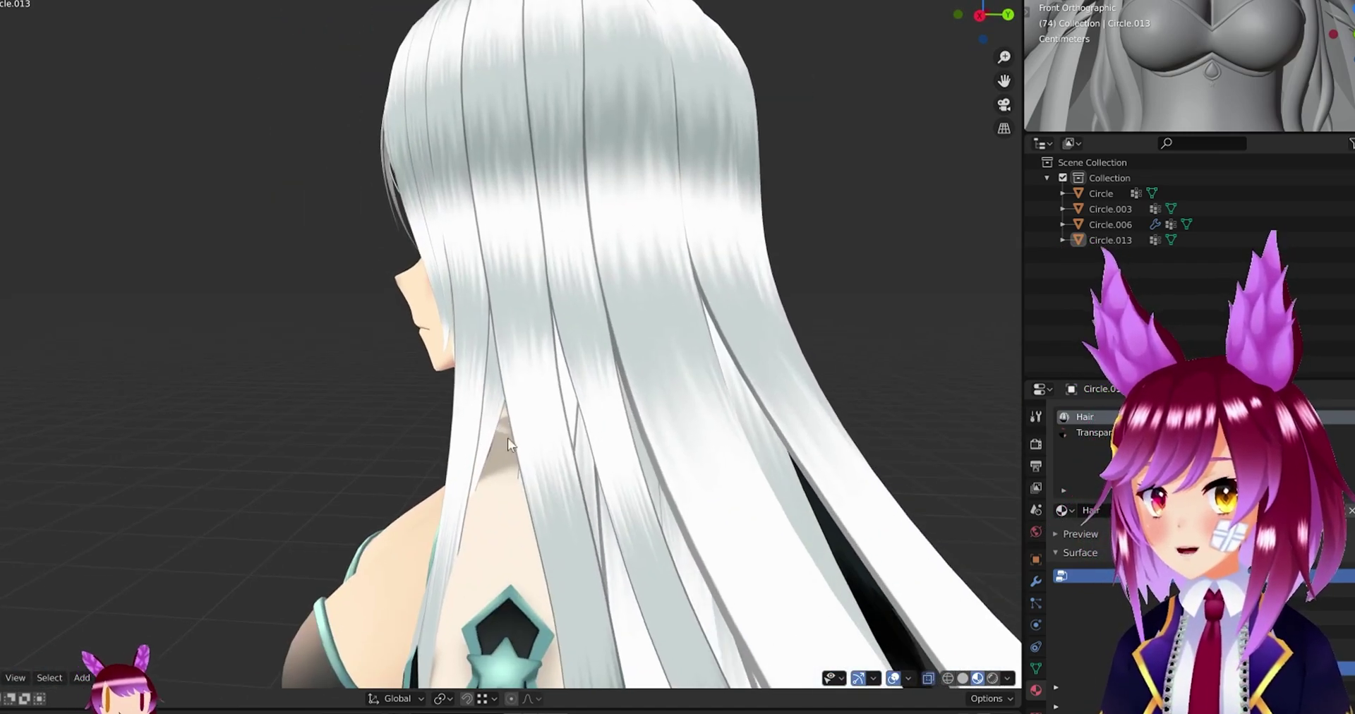
middle_click_drag(507, 438, 541, 425)
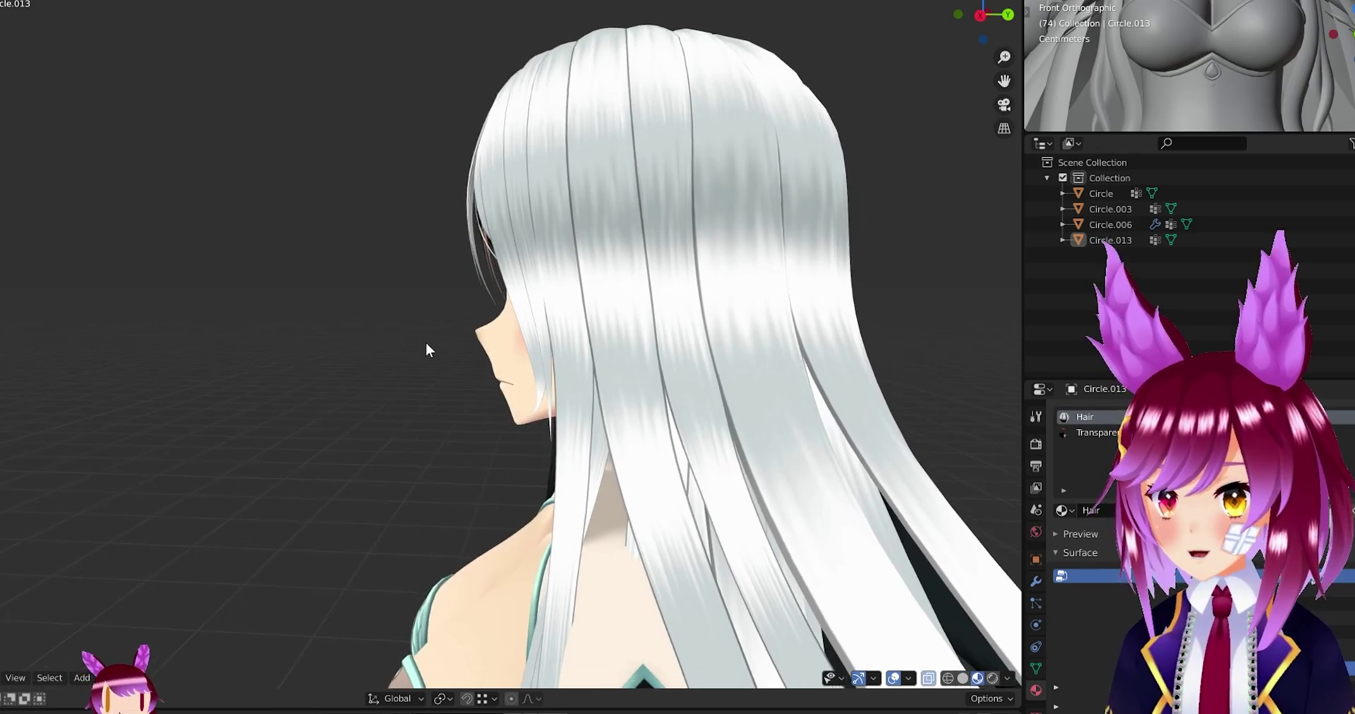
middle_click_drag(427, 344, 566, 382)
left_click(566, 382)
key("h")
scroll(507, 400, "up", 2)
scroll(455, 367, "up", 2)
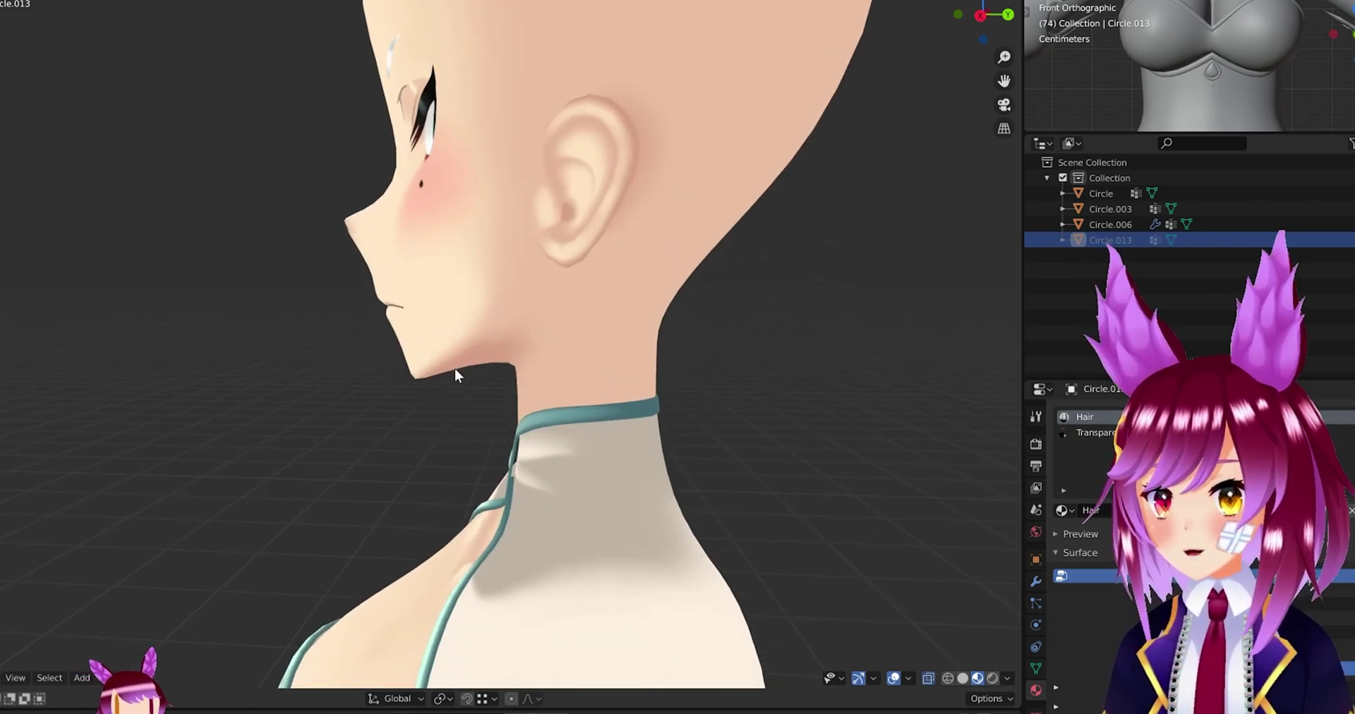
- Inspect the head's mesh topology in Edit Mode, and restore the hidden hair in Object Mode with nothing selected
left_click(457, 343)
key("Tab")
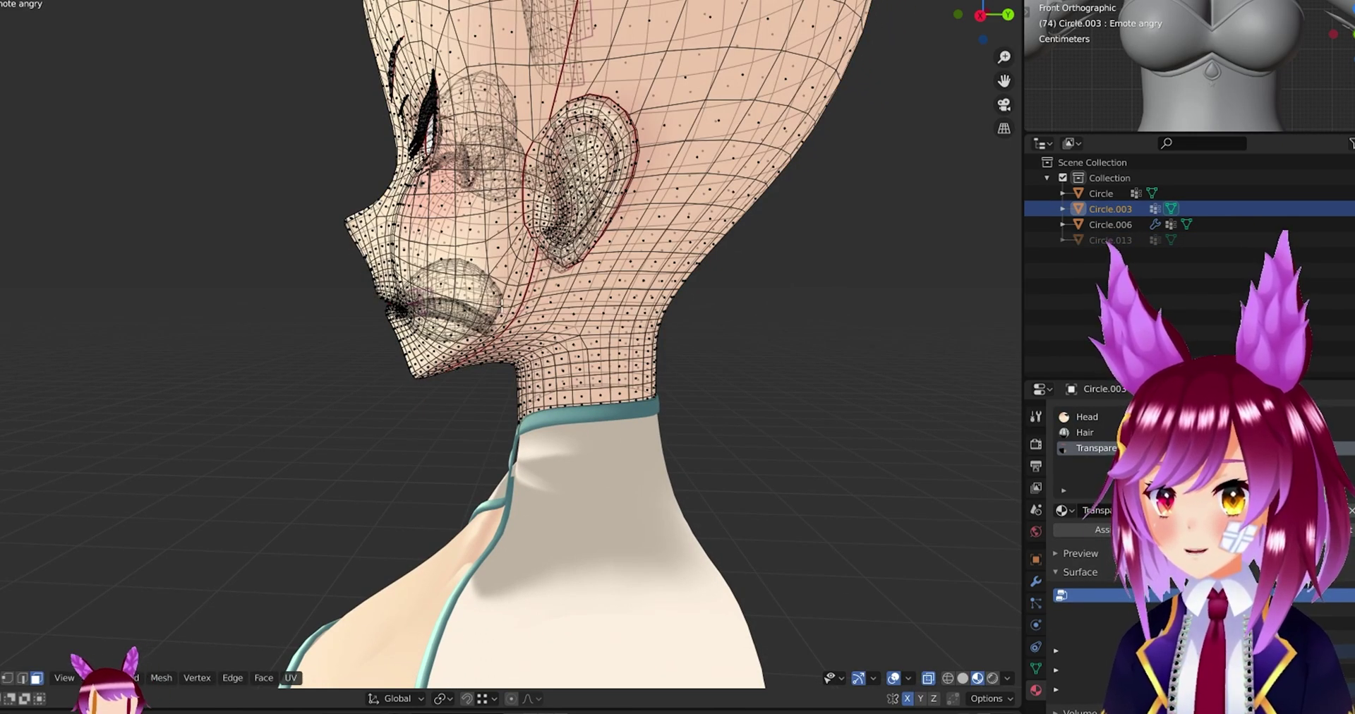
key("Tab")
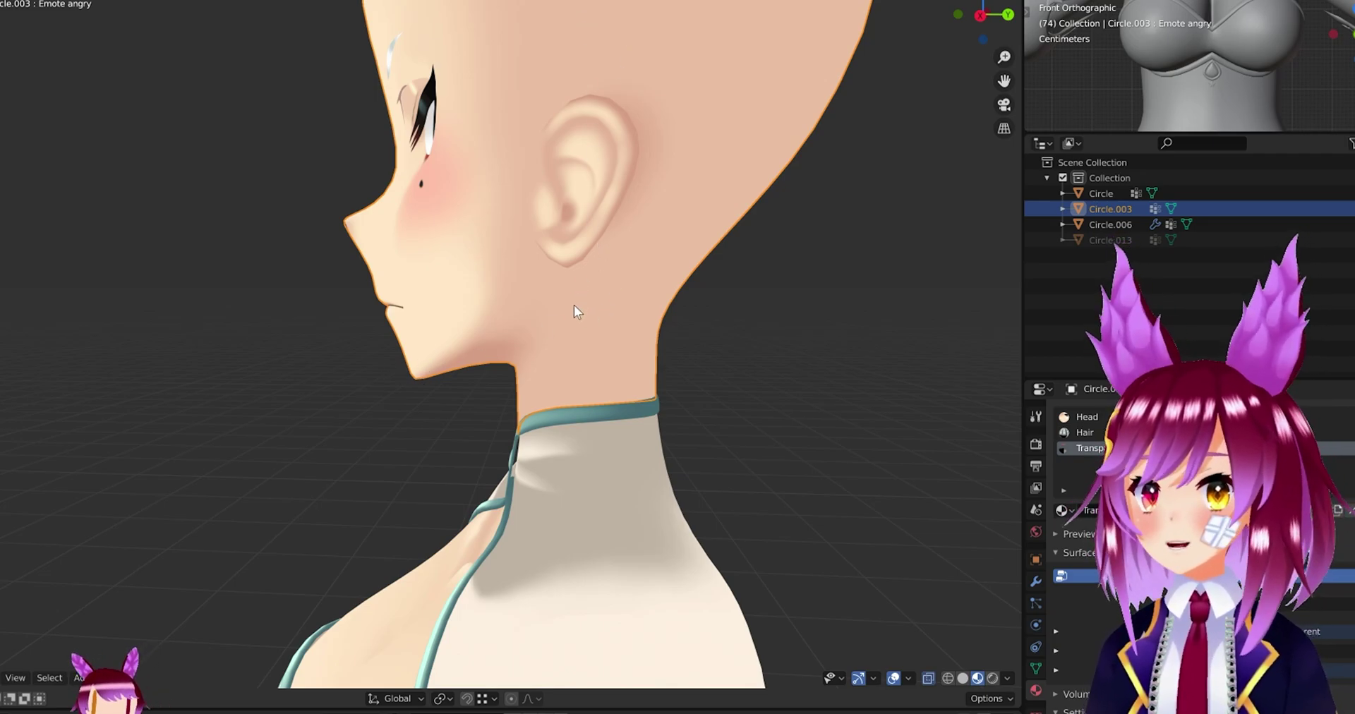
key("alt+h")
key("alt+a")
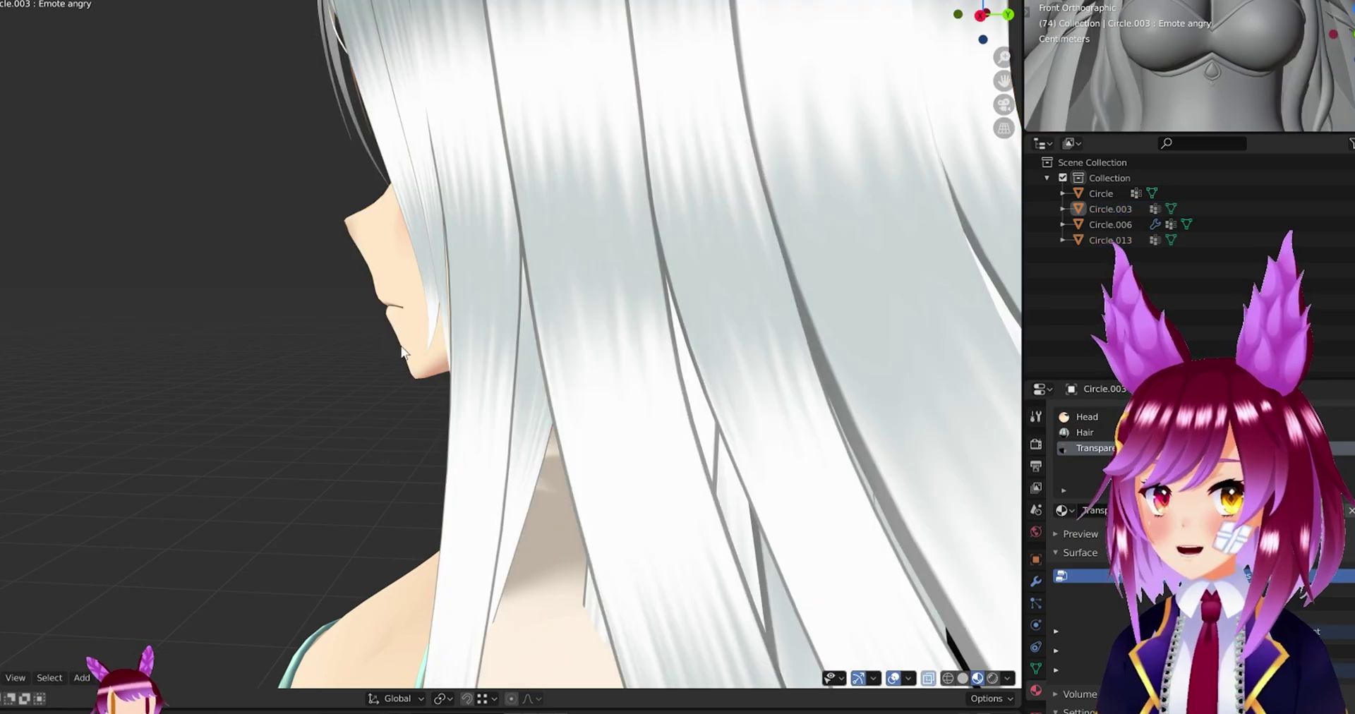
- Compare the face and hair of the complete model from the front, three-quarter and side angles
middle_click_drag(423, 339, 560, 426)
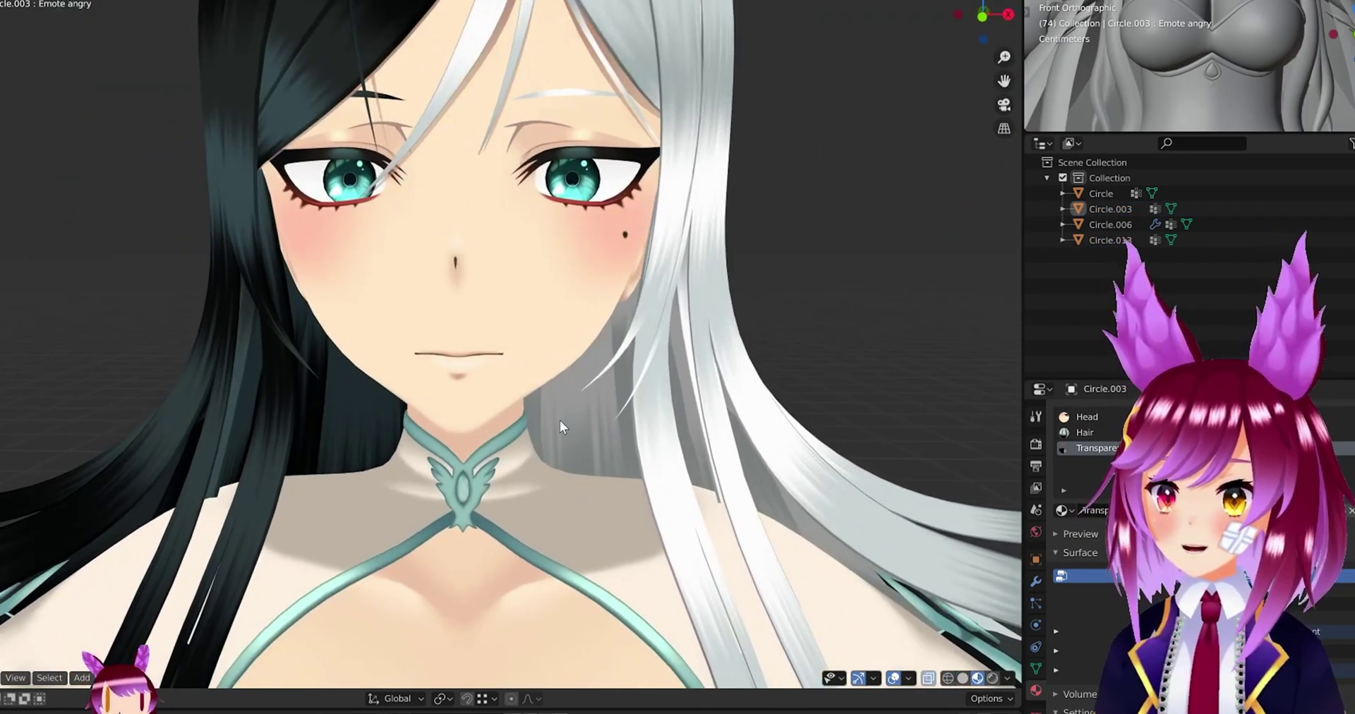
scroll(560, 420, "down", 5)
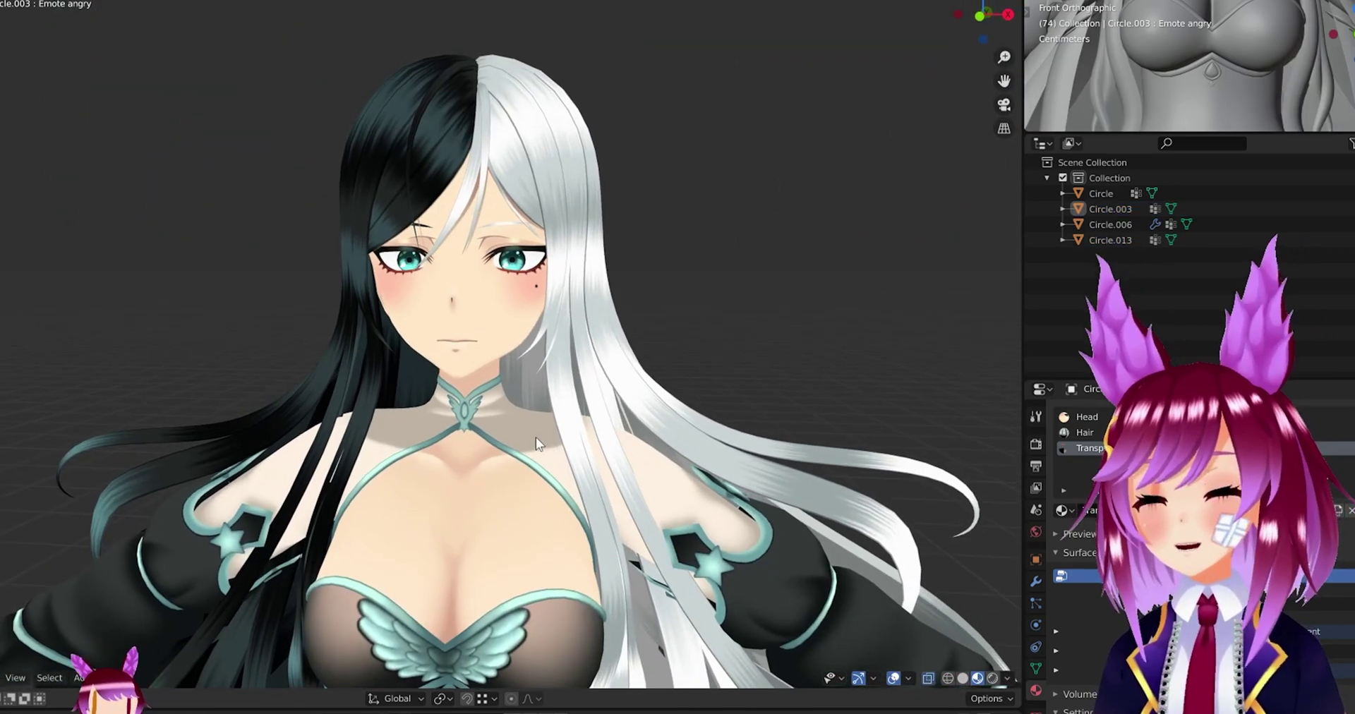
scroll(536, 438, "up", 2)
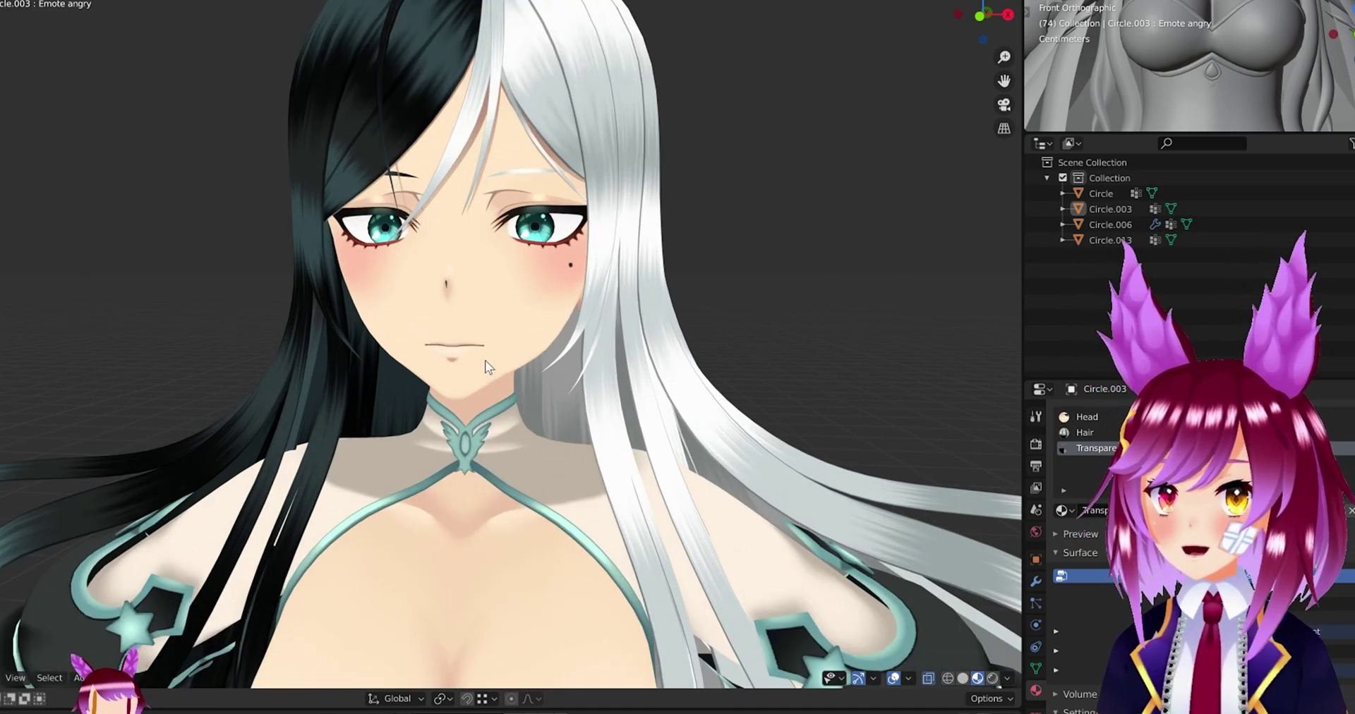
mouse_move(485, 366)
middle_mouse_down()
mouse_move(499, 349)
mouse_move(652, 358)
mouse_move(392, 373)
mouse_move(475, 383)
middle_mouse_up()
scroll(637, 350, "down", 3)
scroll(471, 394, "up", 4)
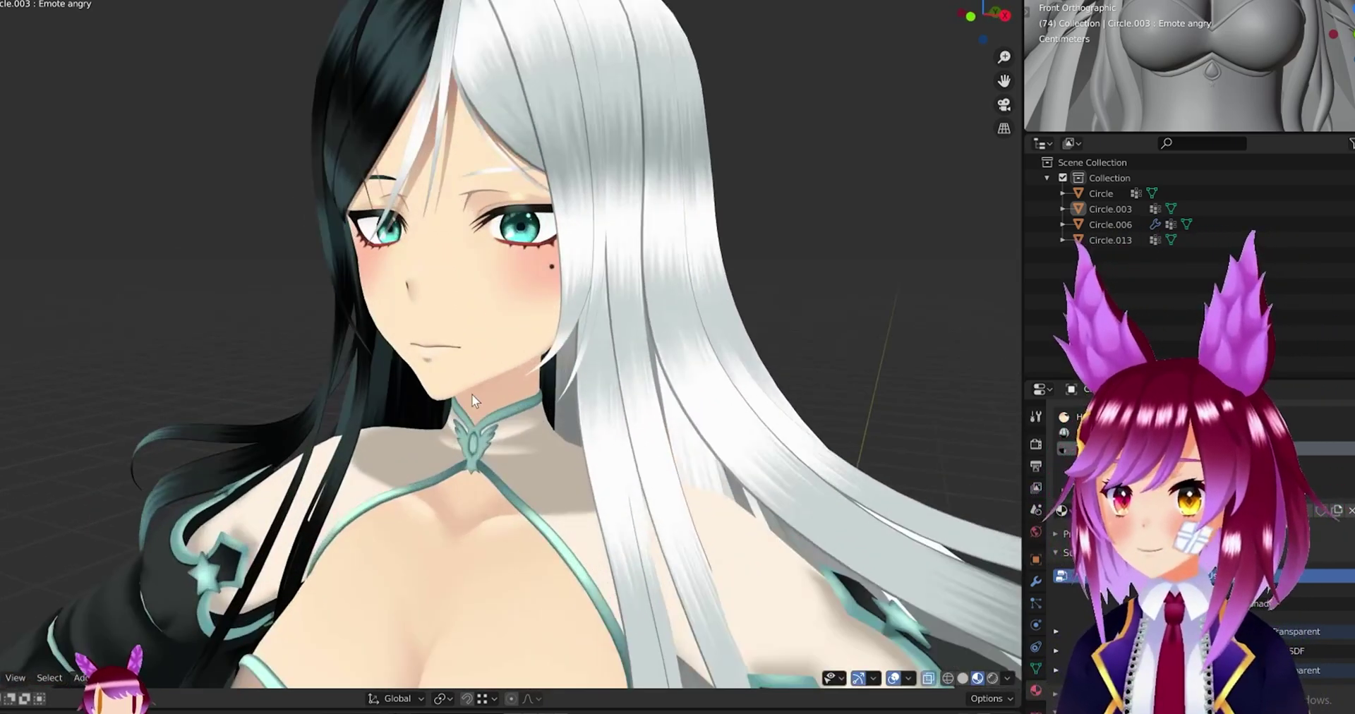
middle_click_drag(575, 397, 403, 368)
scroll(705, 392, "down", 1)
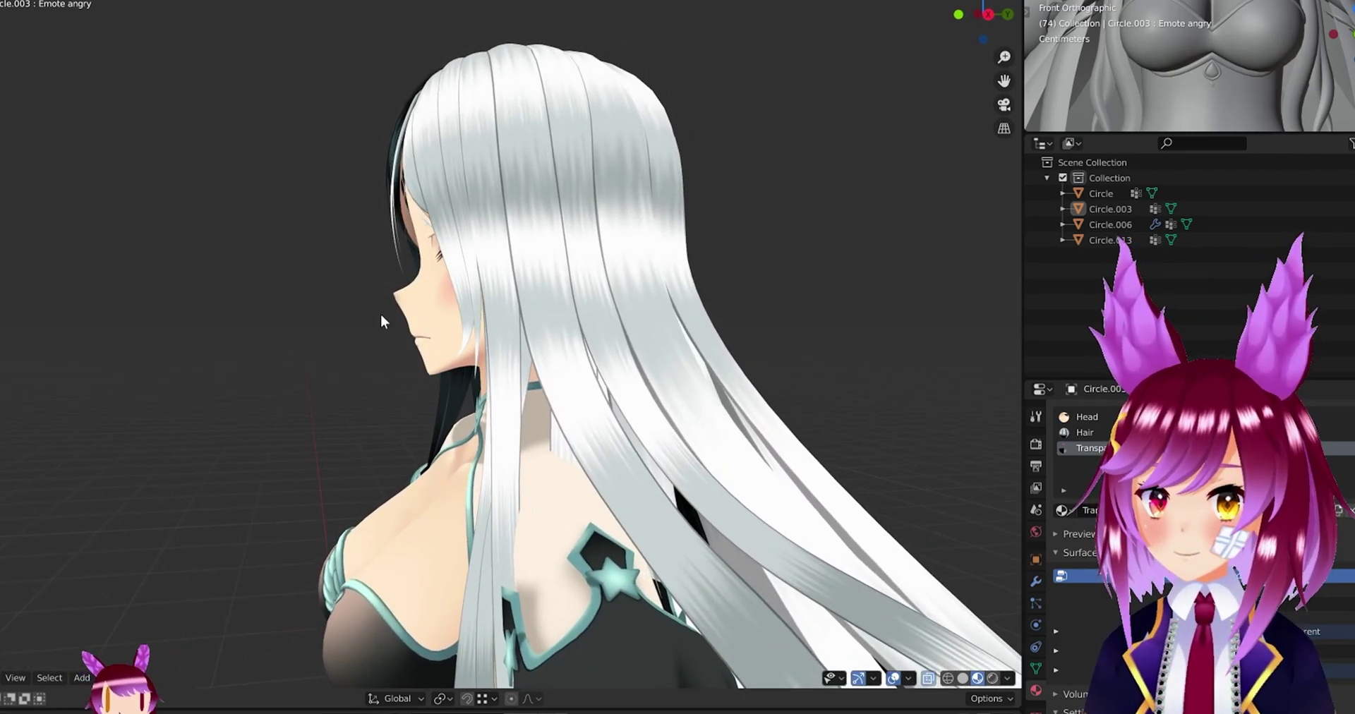
middle_click_drag(306, 470, 487, 472)
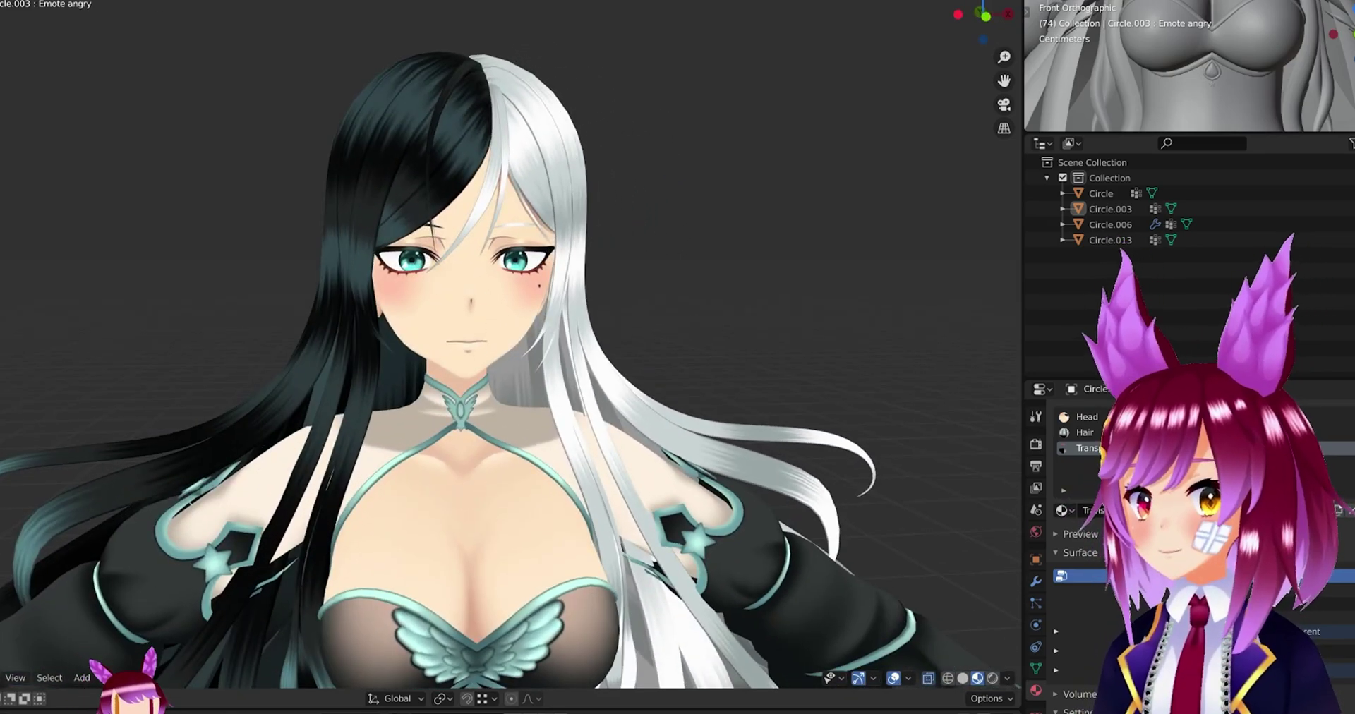
- Open the recent file Kera.blend without saving the changes to Blackuya
left_click(0, 0)
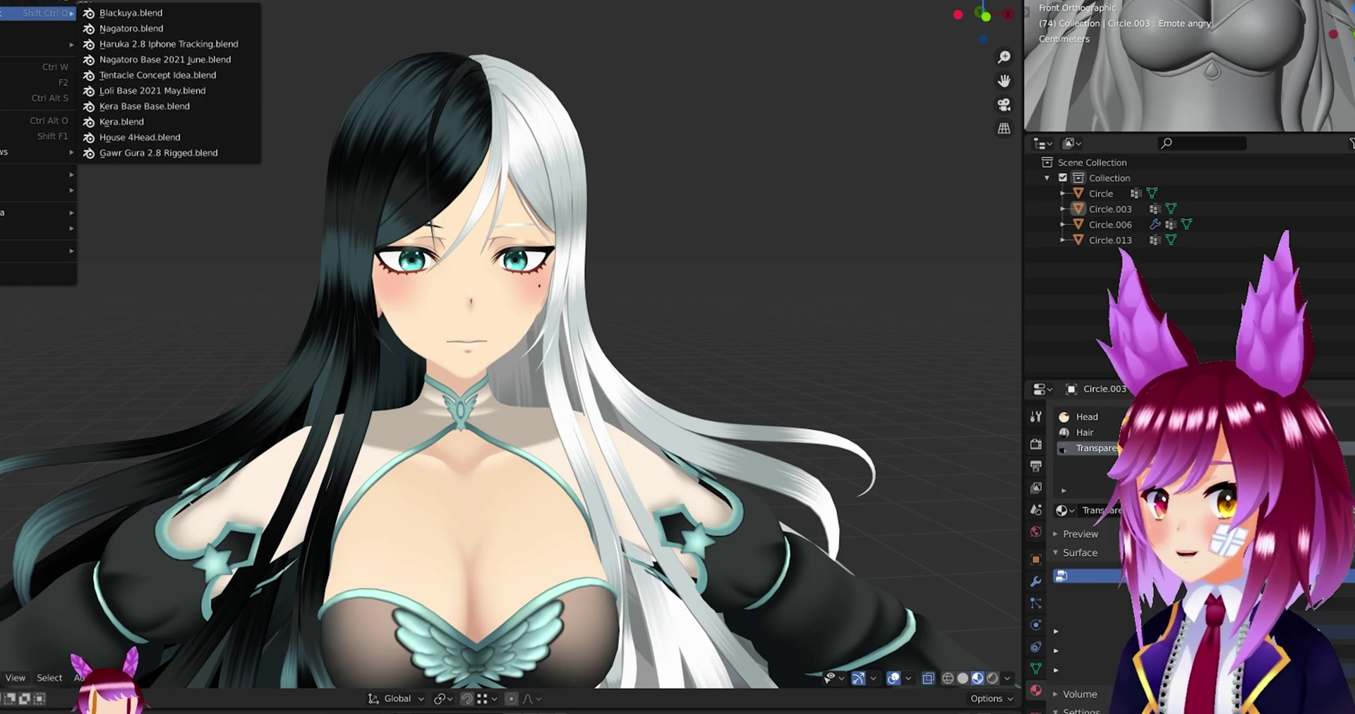
left_click(197, 62)
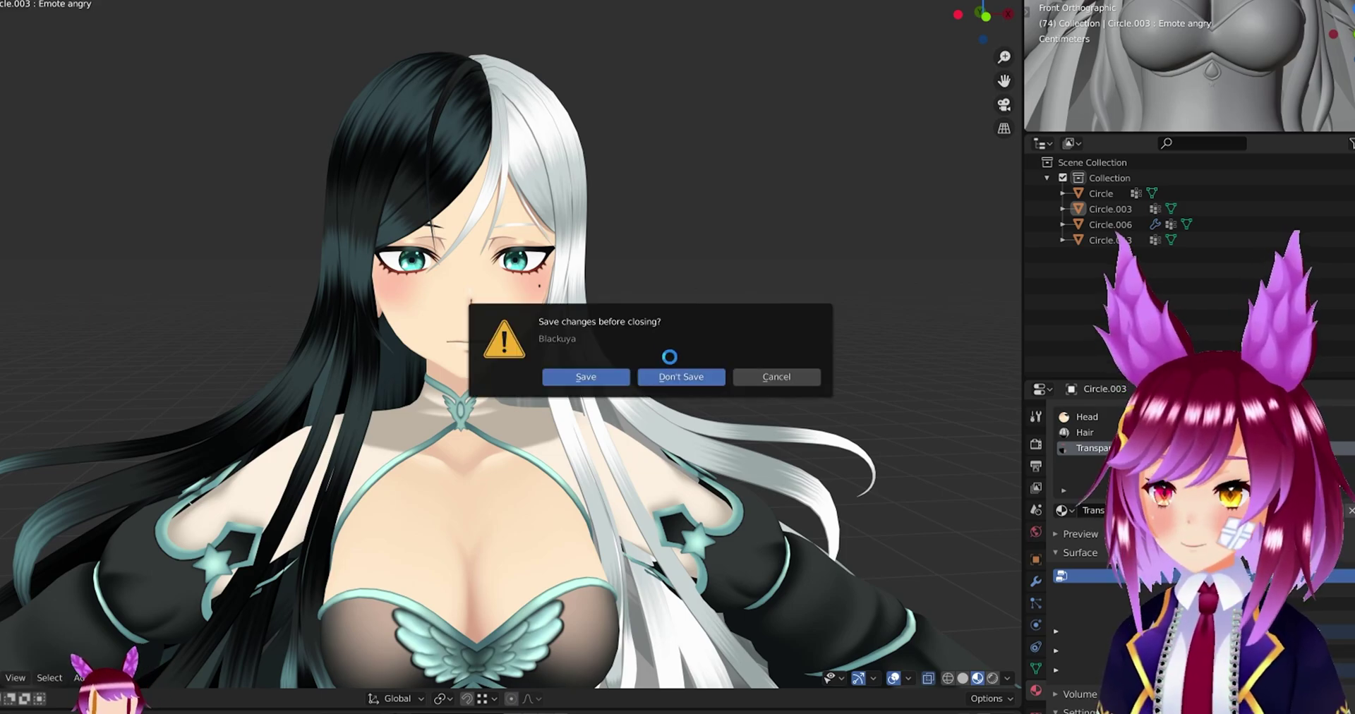
left_click(670, 374)
scroll(455, 231, "up", 10)
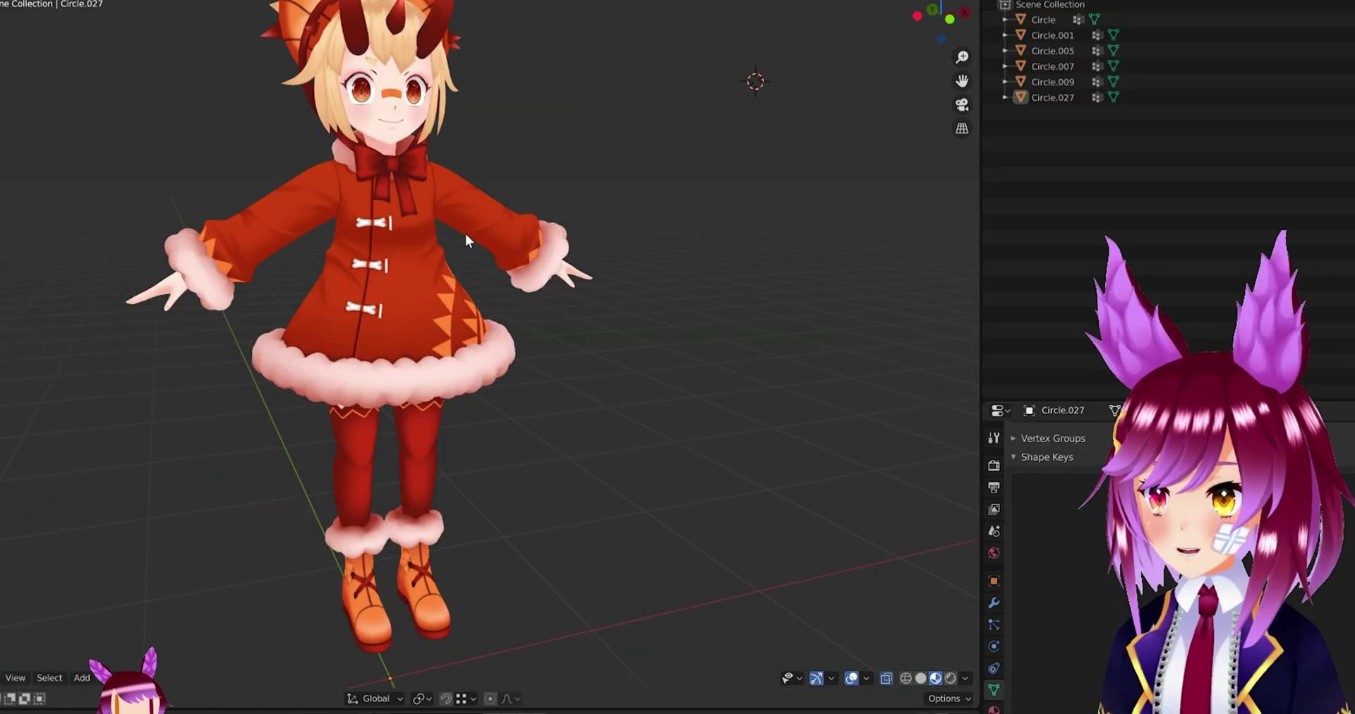
- Examine the horned character's head and upper body from the front
middle_click_drag(464, 235, 469, 473)
scroll(492, 320, "up", 1)
scroll(492, 320, "up", 1)
middle_click_drag(512, 222, 566, 309, "shift")
scroll(662, 326, "down", 1)
scroll(671, 353, "down", 3)
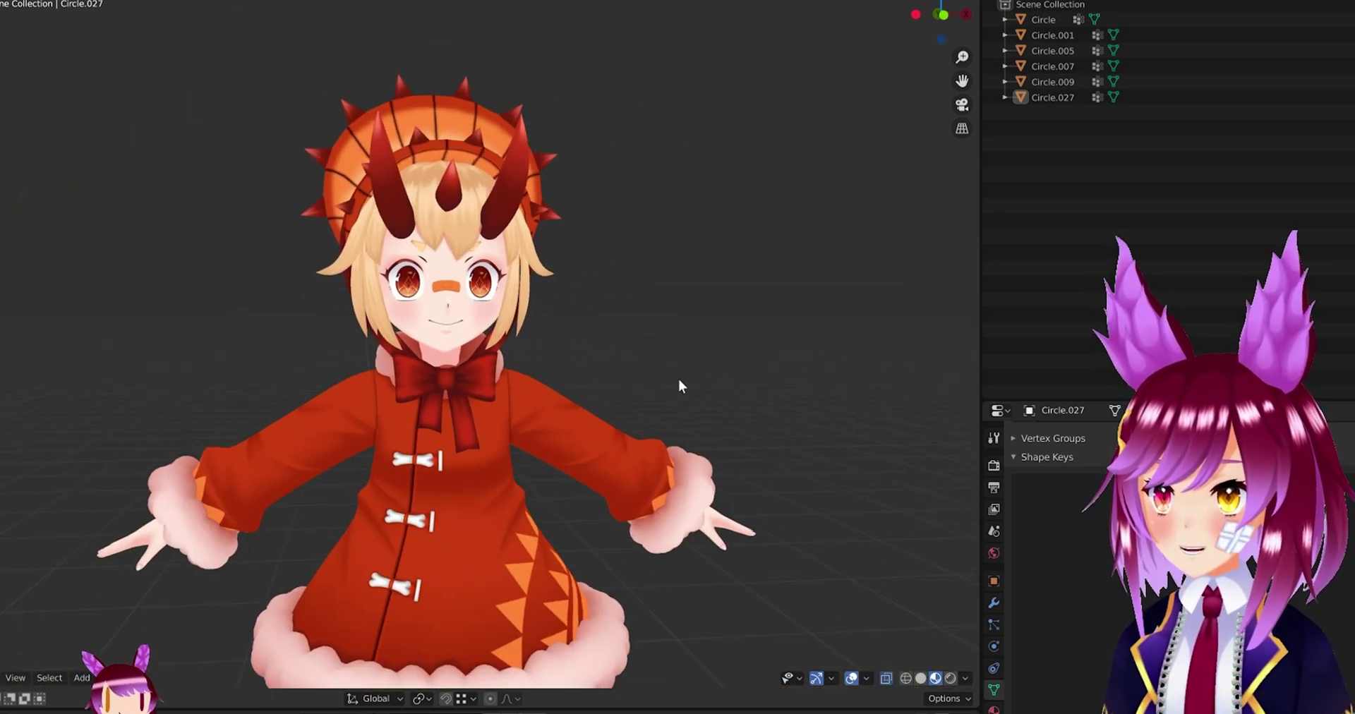
- Compare the horned character's face in side profile with its front view, close up and from a distance
scroll(692, 403, "up", 4)
middle_click_drag(696, 393, 484, 399)
scroll(583, 404, "down", 2)
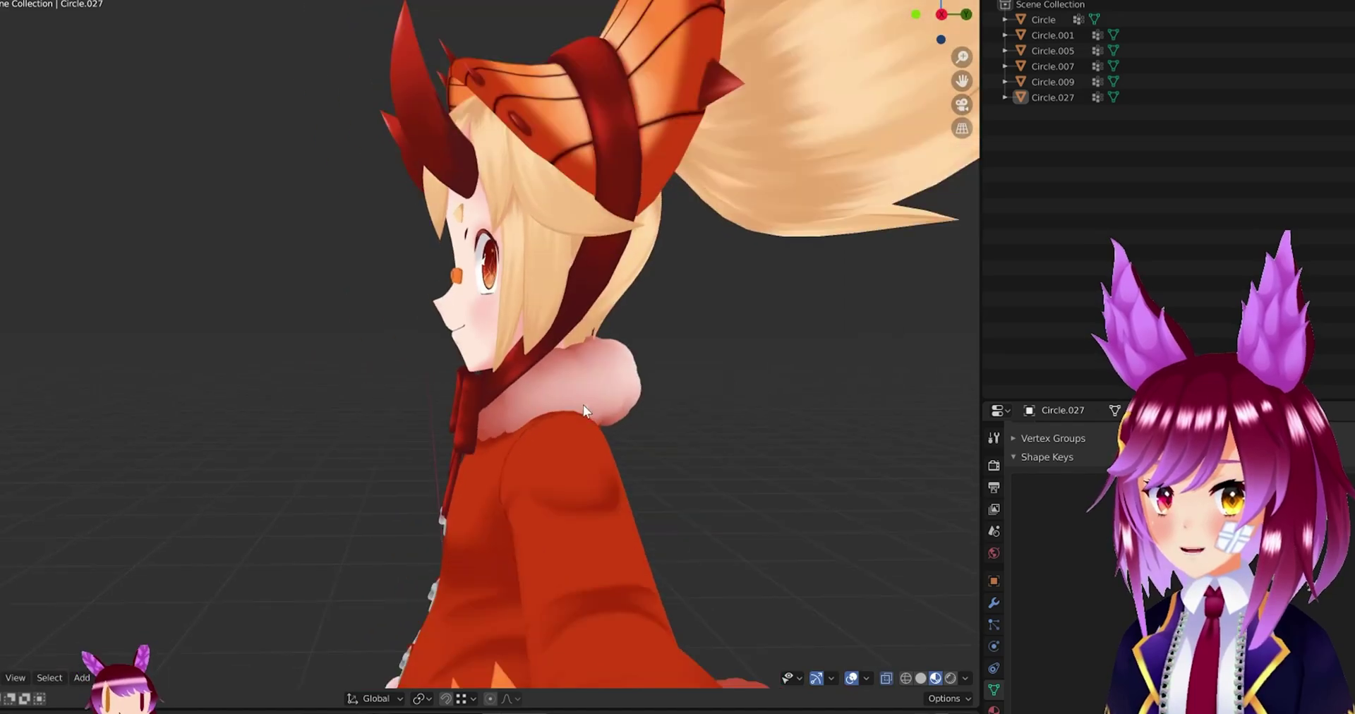
scroll(571, 417, "up", 4)
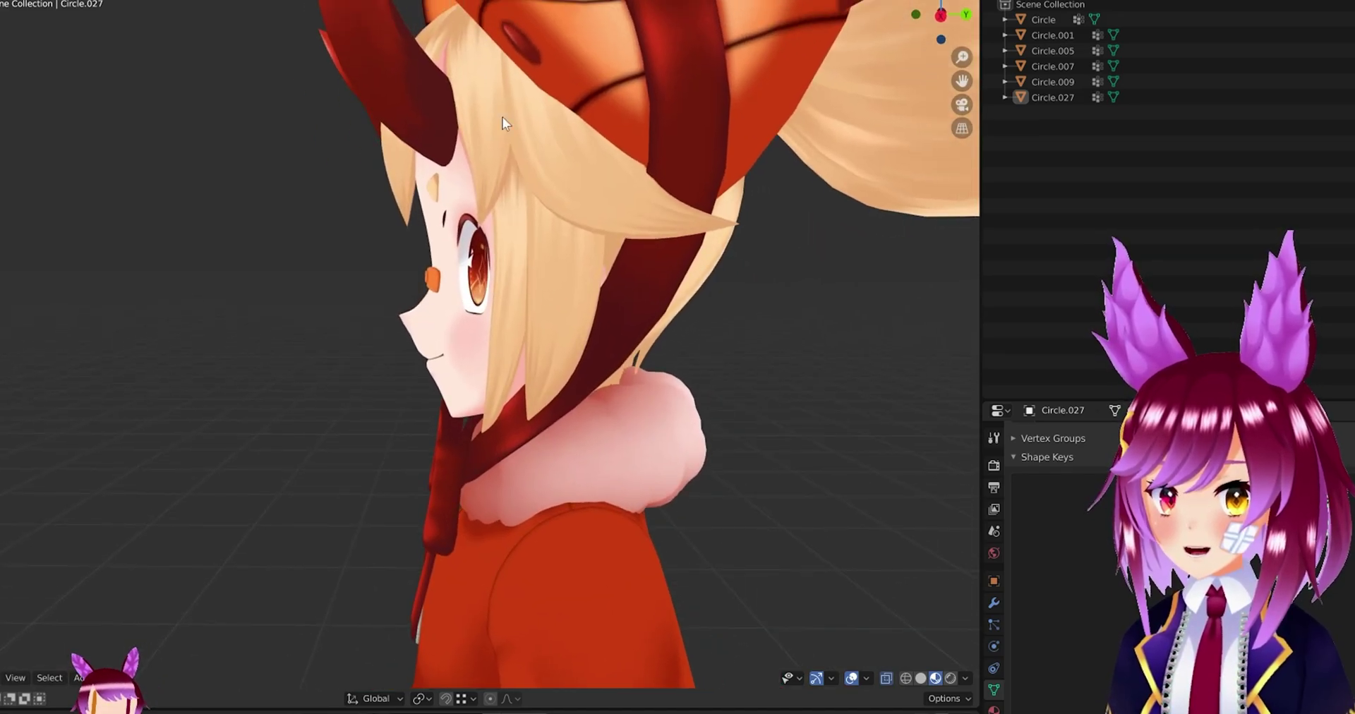
middle_click_drag(429, 406, 596, 430)
scroll(706, 408, "down", 2)
scroll(593, 435, "up", 4)
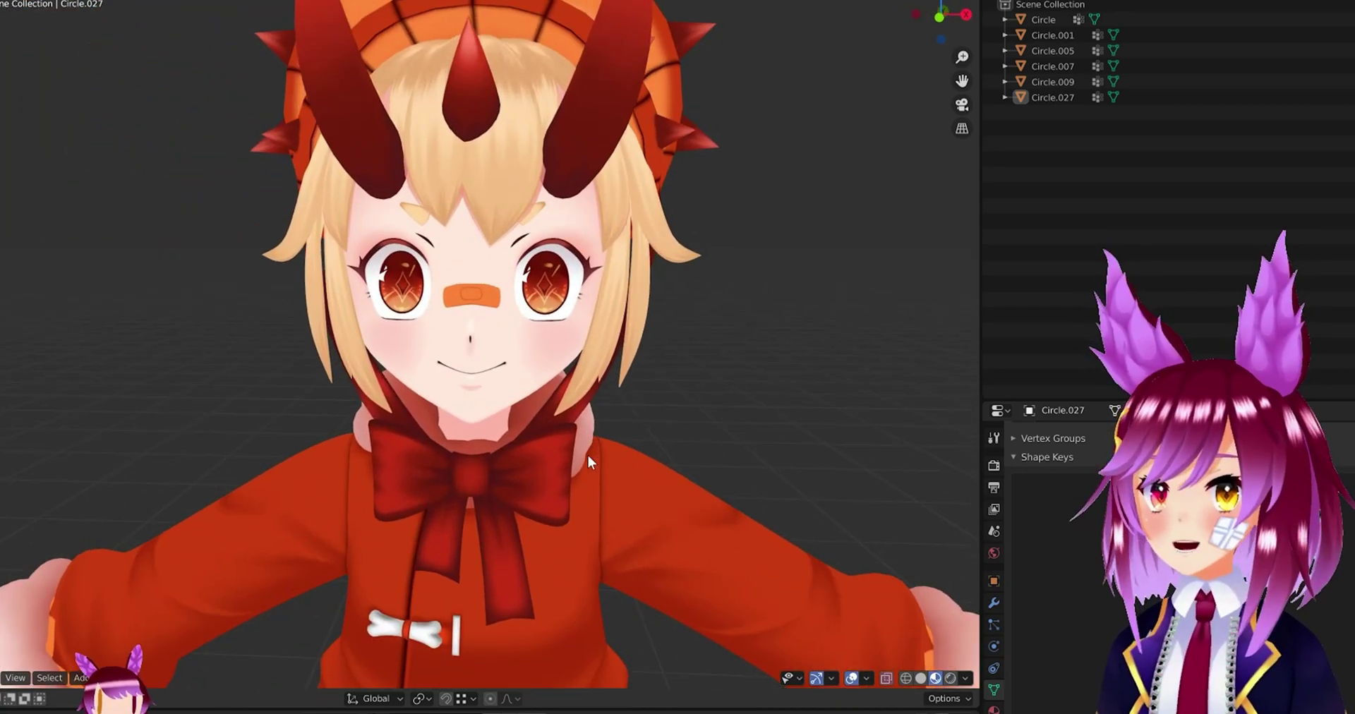
scroll(590, 436, "down", 3)
scroll(678, 459, "down", 2)
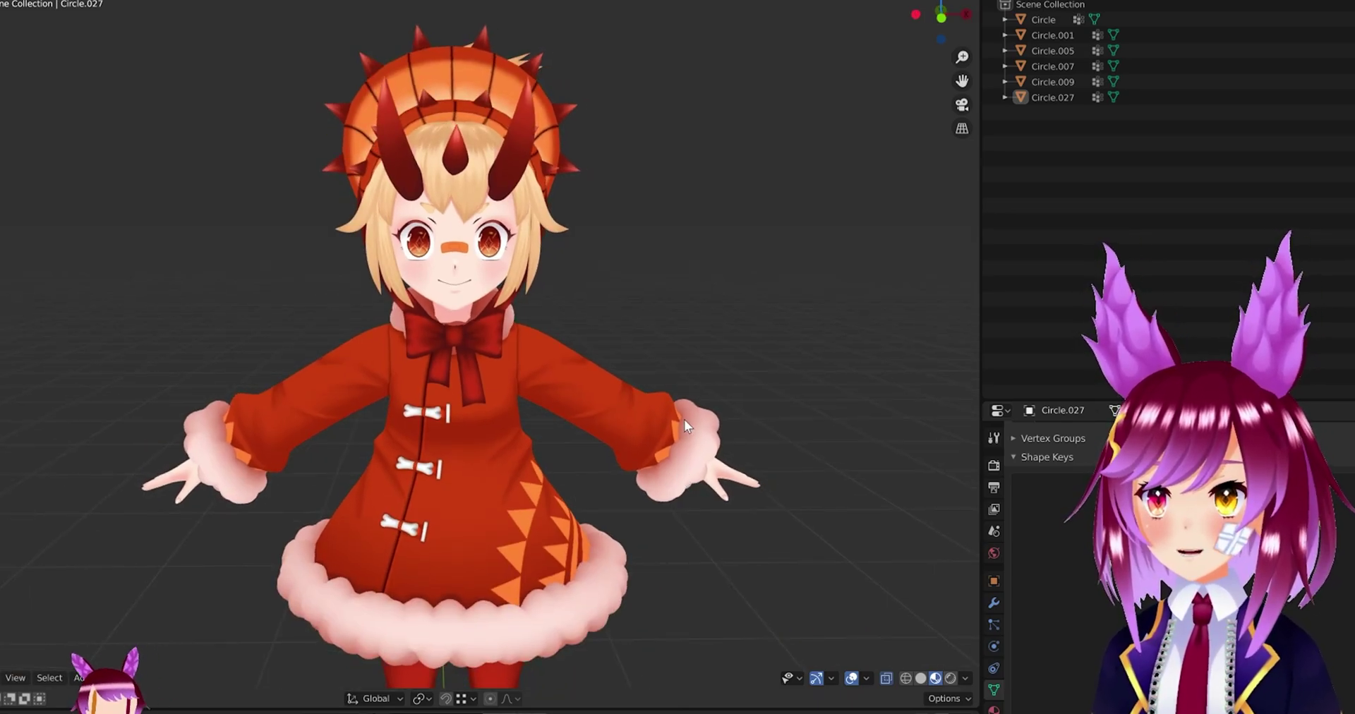
- Inspect the face mesh in Edit Mode from three-quarter and side angles, and return to a front view in Object Mode
middle_click_drag(663, 397, 502, 443)
scroll(516, 443, "up", 5)
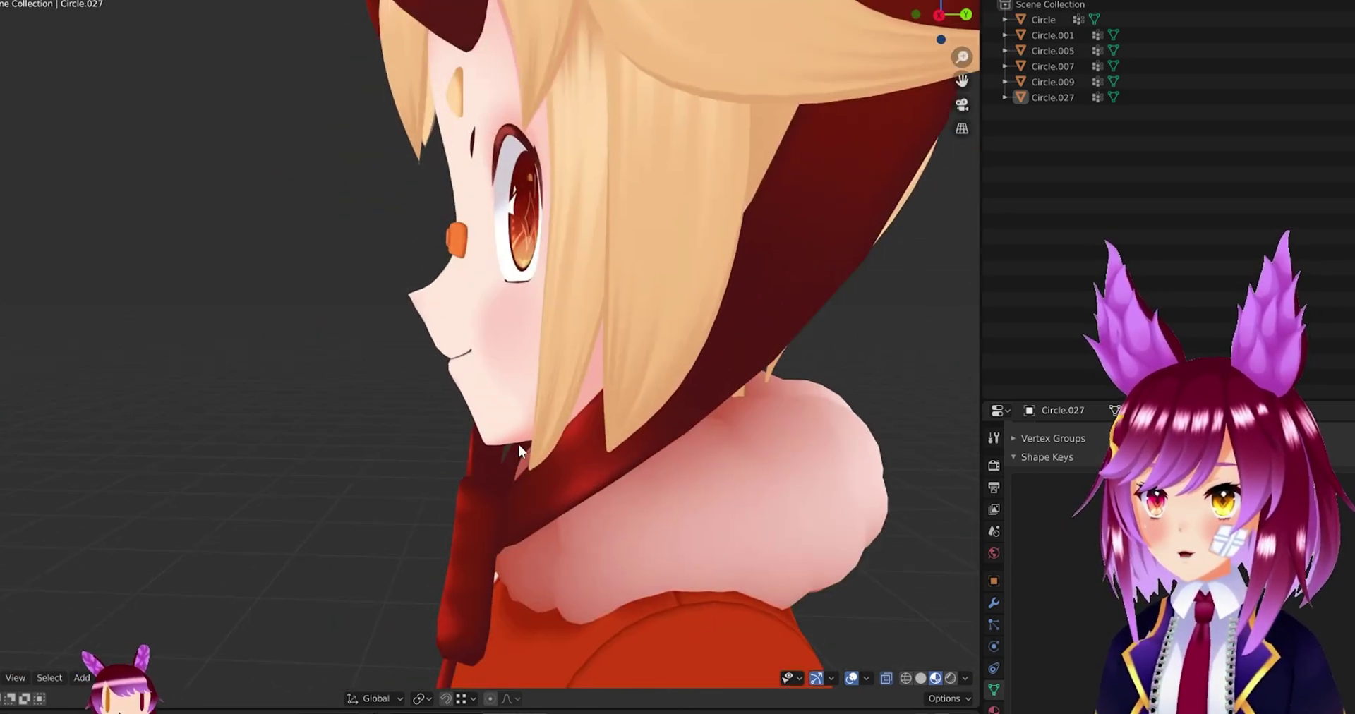
left_click(479, 388)
key("Tab")
middle_click_drag(478, 389, 737, 385)
scroll(635, 388, "up", 1)
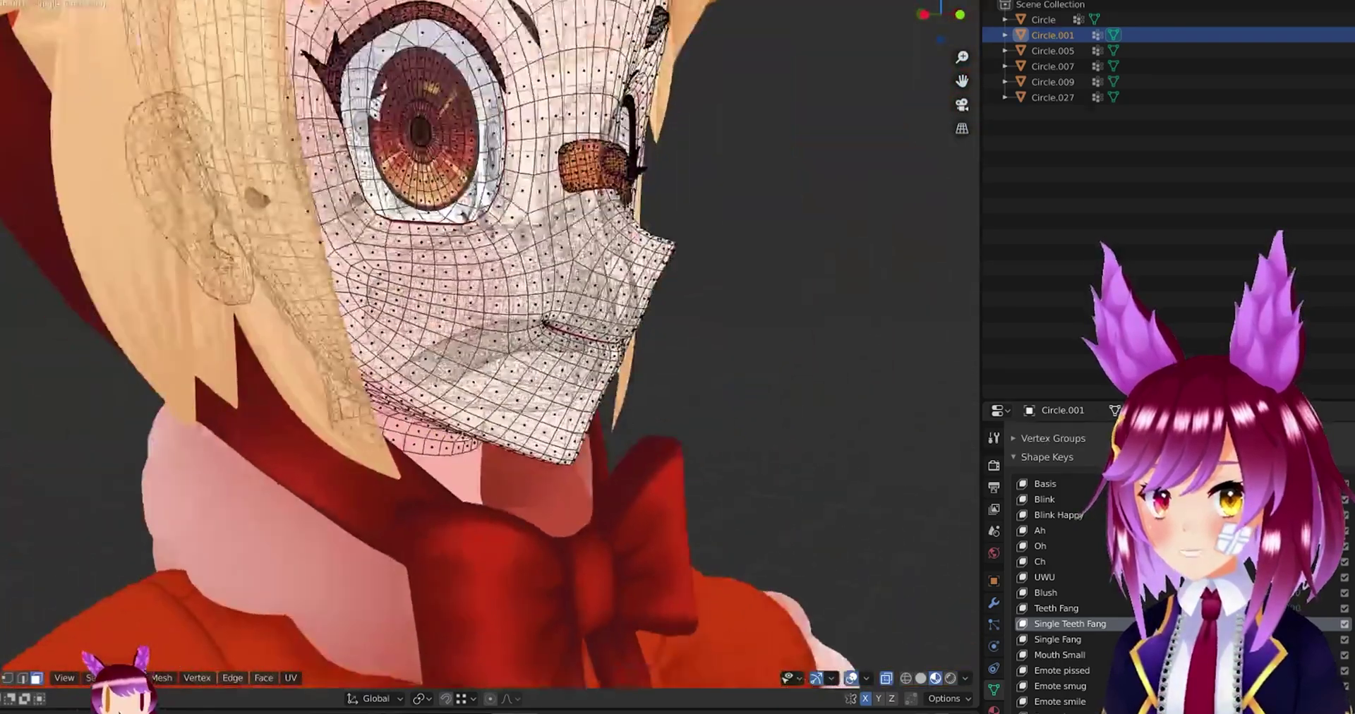
middle_click_drag(418, 452, 498, 447)
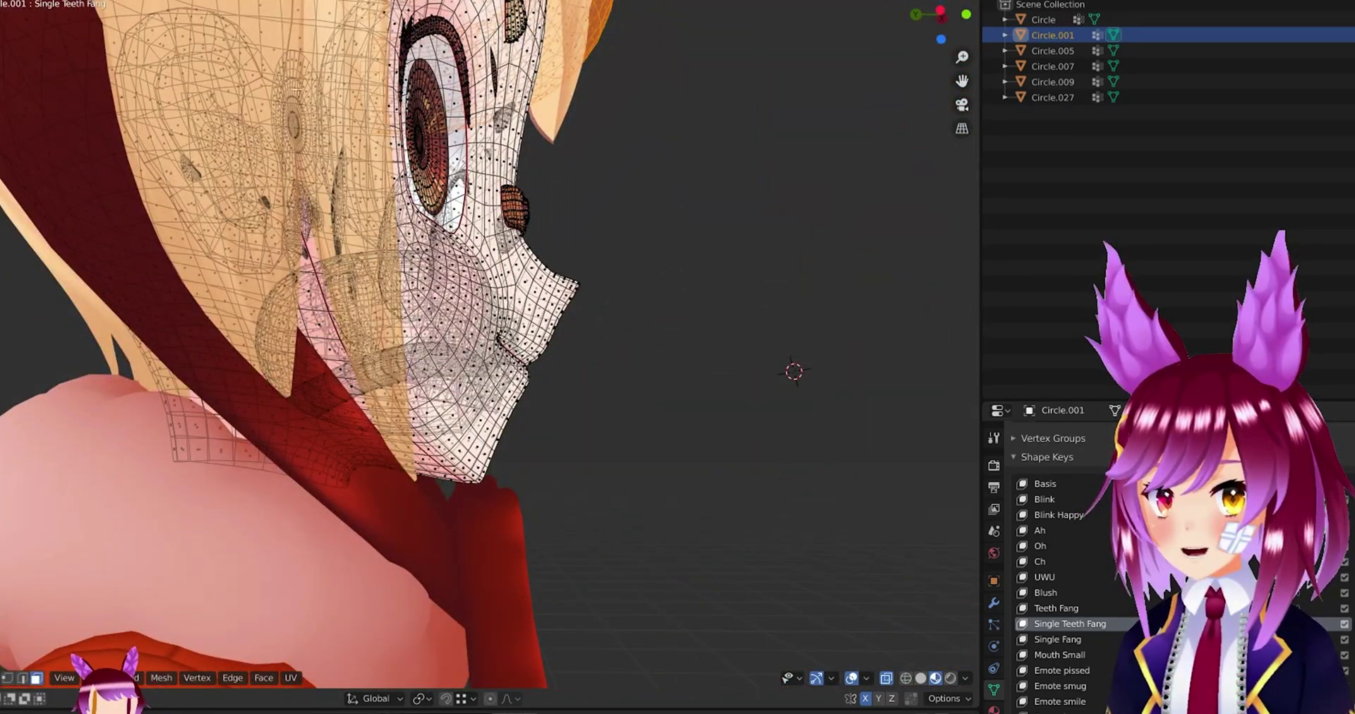
middle_click_drag(302, 75, 601, 194)
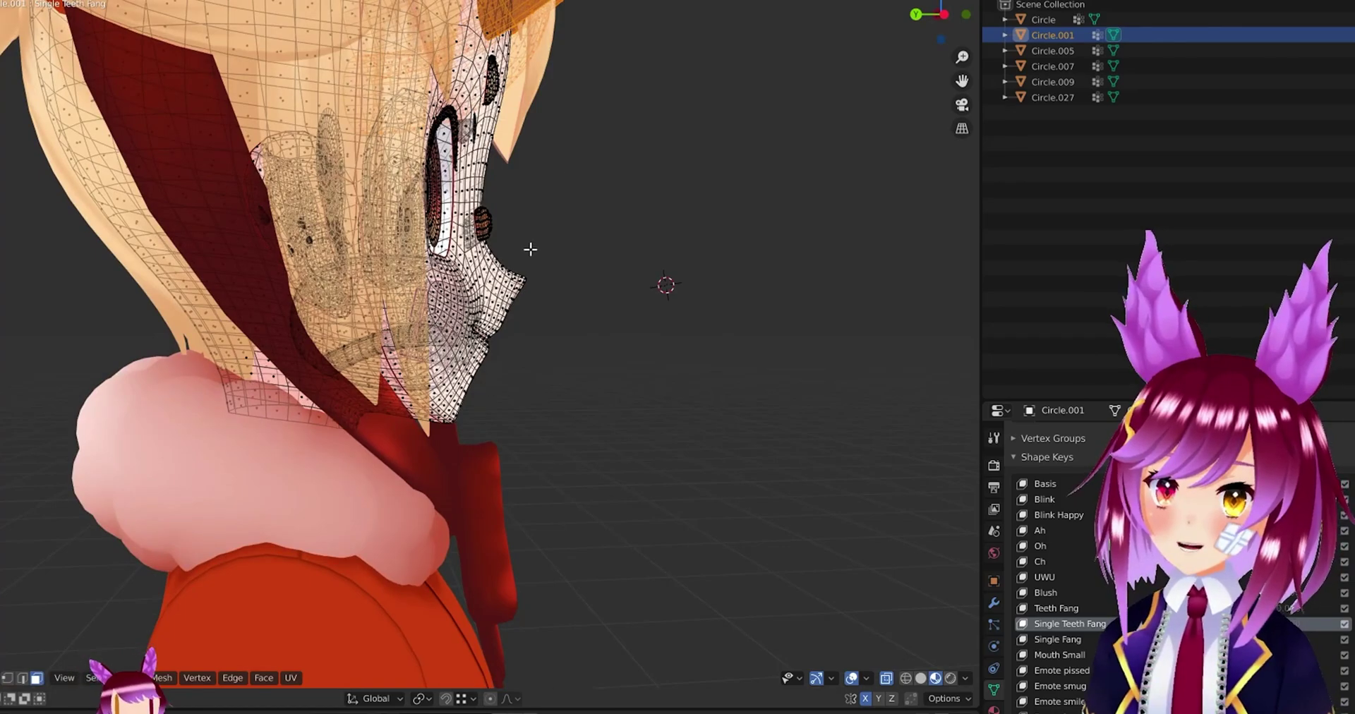
middle_click_drag(564, 76, 526, 303)
key("Tab")
scroll(536, 350, "down", 5)
scroll(493, 306, "up", 3)
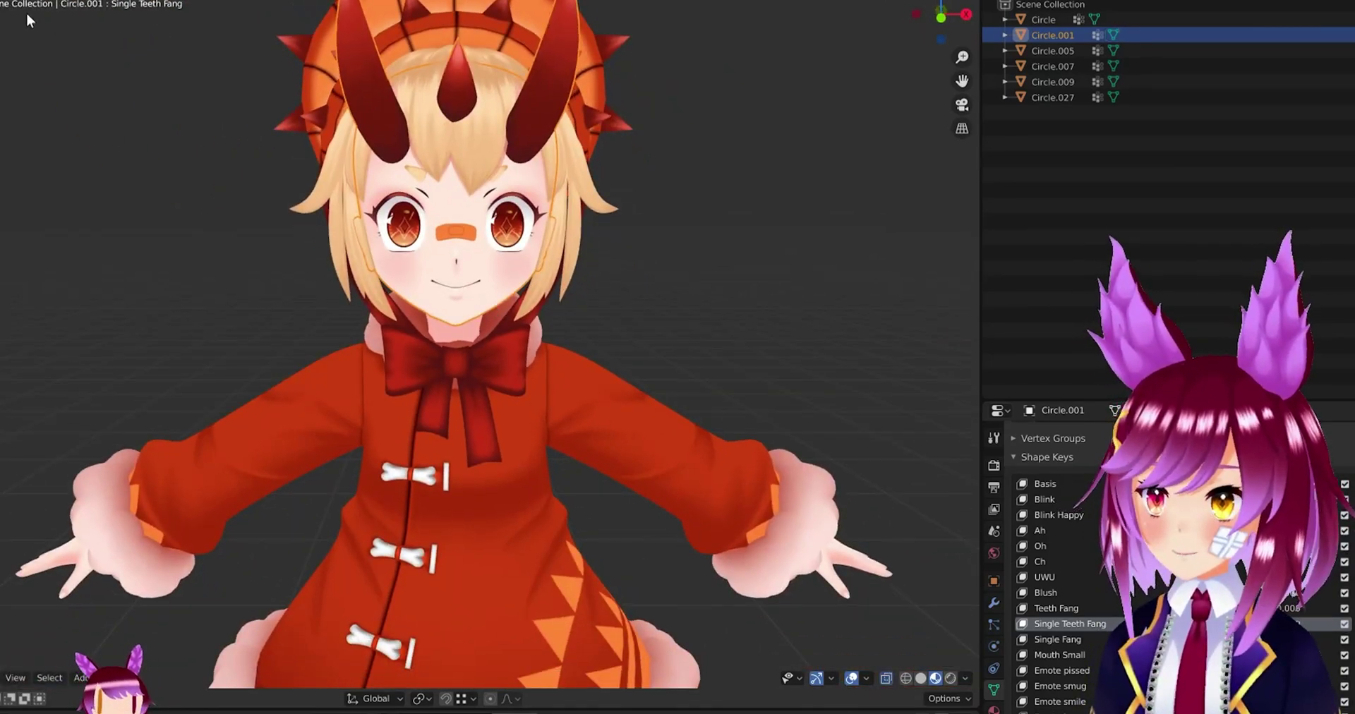
- Open the green-haired deer character from the recent files and turn to a close side profile of the face
mouse_move(29, 12)
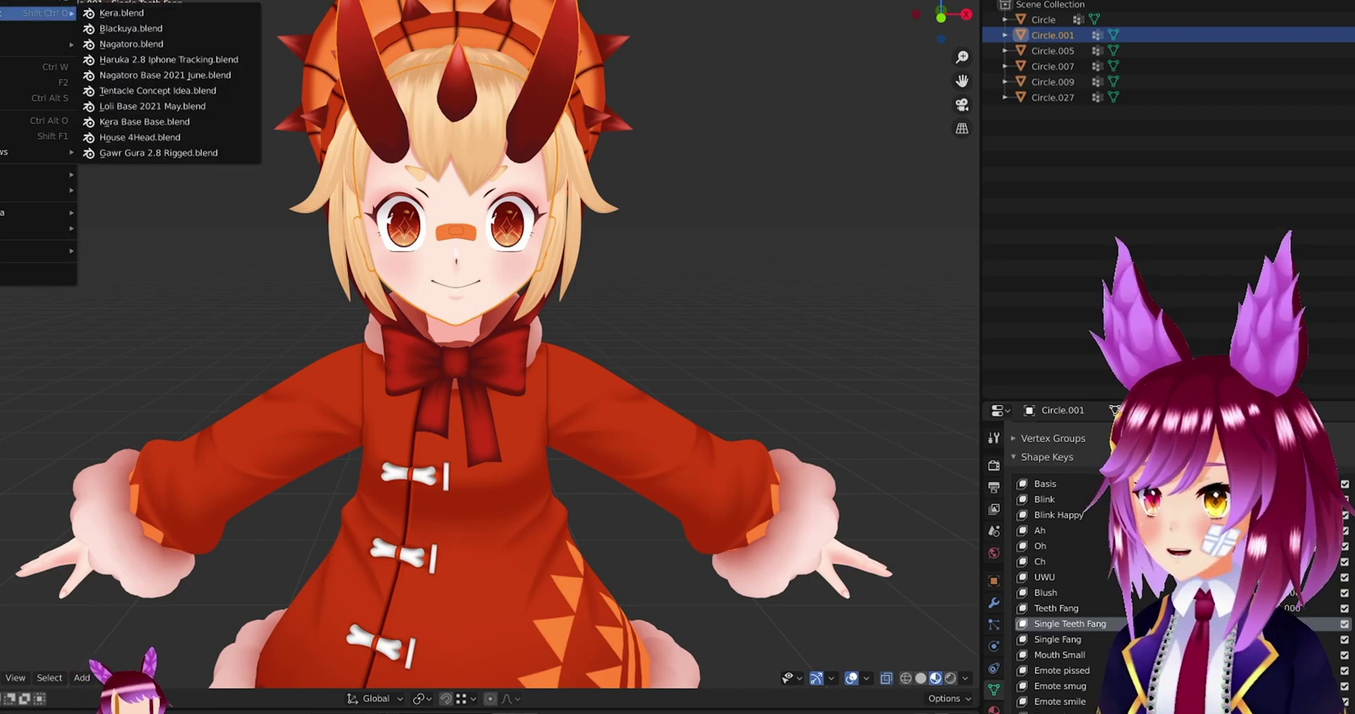
left_click(184, 62)
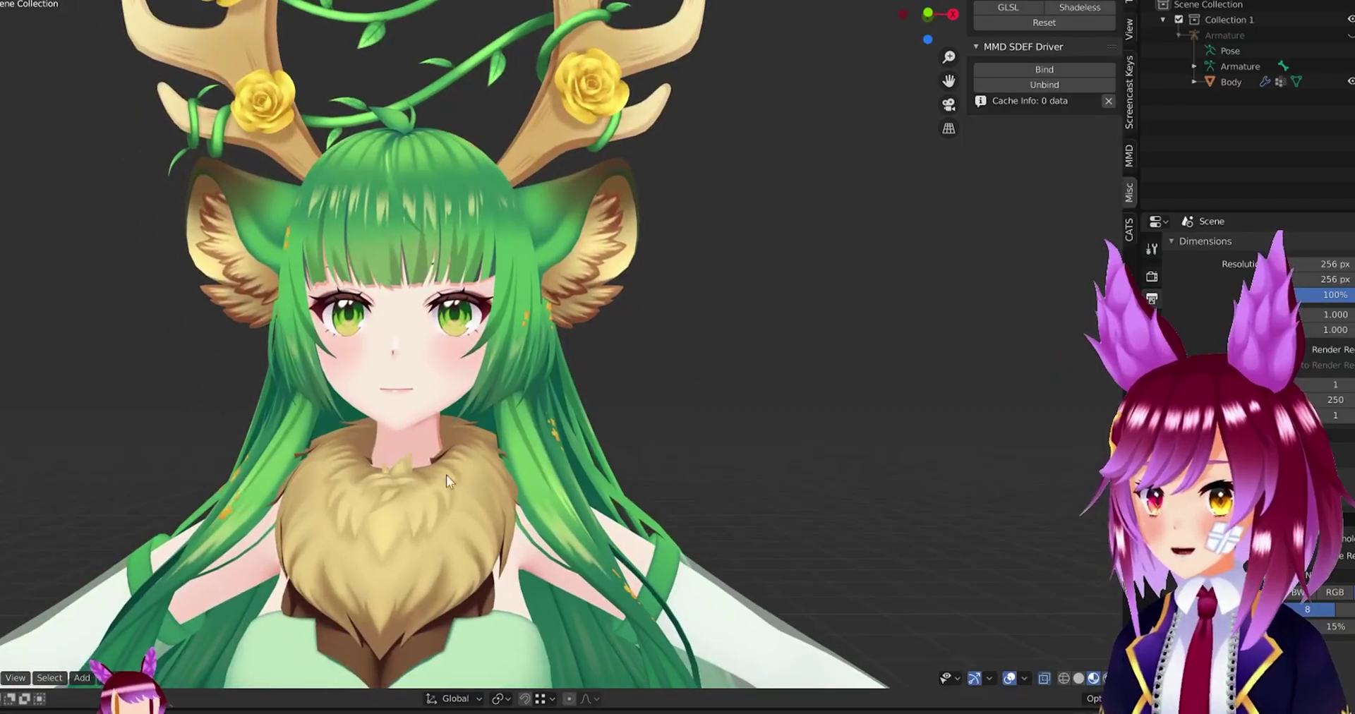
scroll(446, 476, "up", 3)
mouse_move(519, 440)
middle_mouse_down()
mouse_move(531, 408)
mouse_move(690, 429)
mouse_move(269, 533)
mouse_move(569, 413)
mouse_move(519, 220)
mouse_move(575, 342)
mouse_move(444, 247)
mouse_move(430, 307)
mouse_move(415, 313)
mouse_move(507, 335)
mouse_move(481, 442)
mouse_move(497, 423)
mouse_move(537, 425)
middle_mouse_up()
middle_click_drag(396, 320, 496, 344)
middle_click_drag(613, 282, 593, 463)
- Show the wireframe over the deer character and select the Body mesh to examine the topology of the face in profile
key("q")
left_click(608, 425)
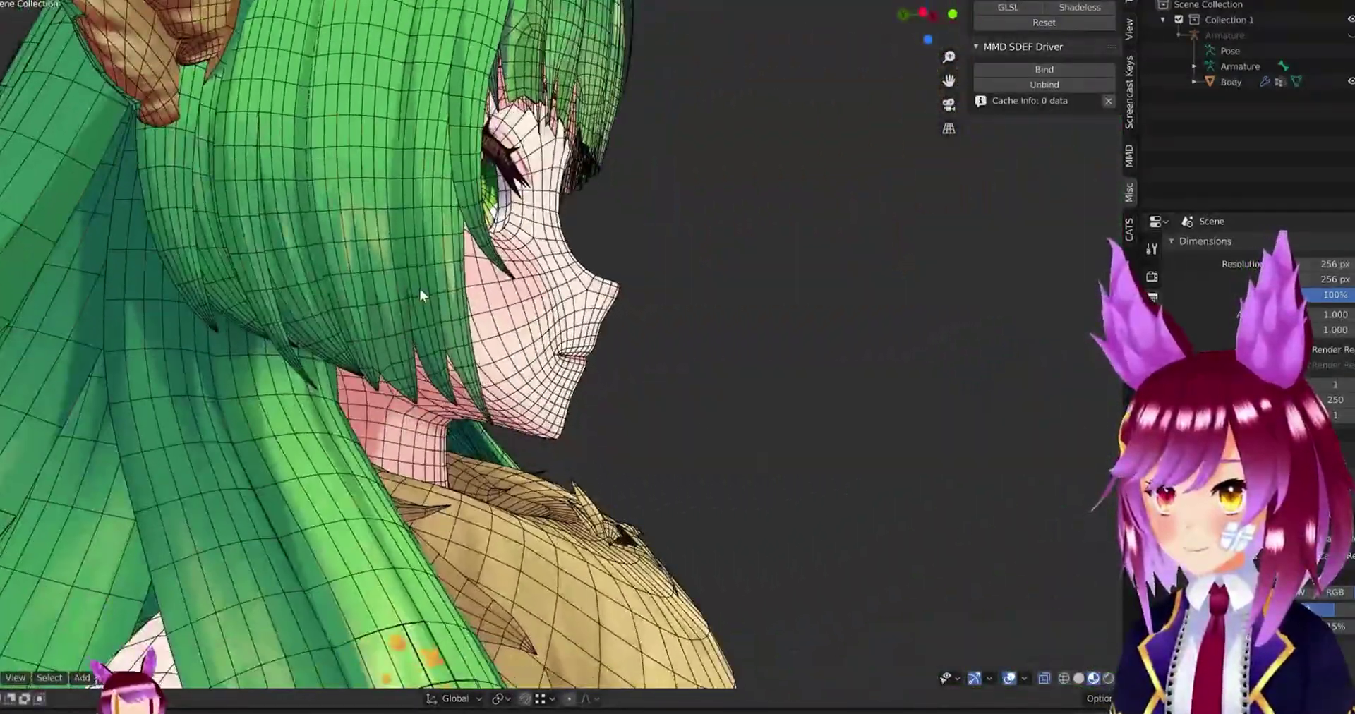
left_click(422, 293)
middle_click_drag(558, 361, 549, 439)
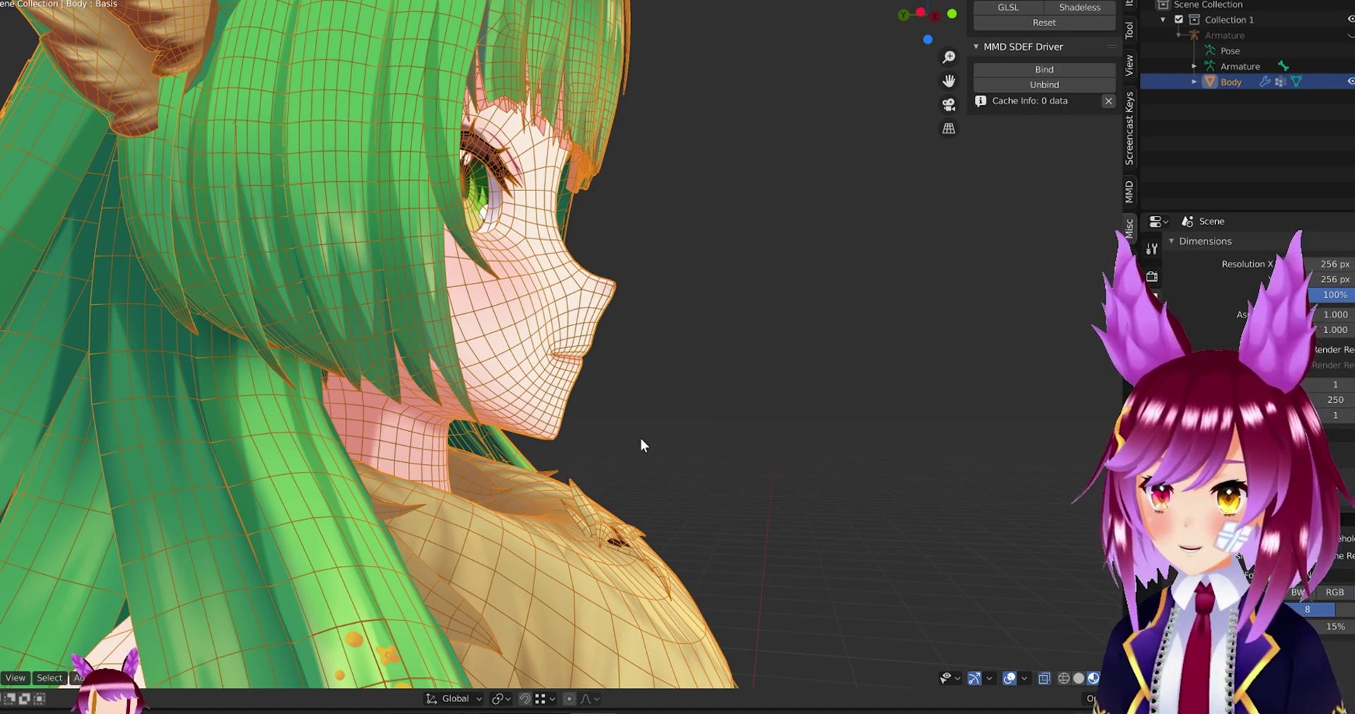
- Examine the deer character's face topology from the front, and hide the wireframe to view the shaded upper body
scroll(641, 440, "down", 4)
middle_click_drag(671, 449, 515, 453)
scroll(514, 468, "up", 3)
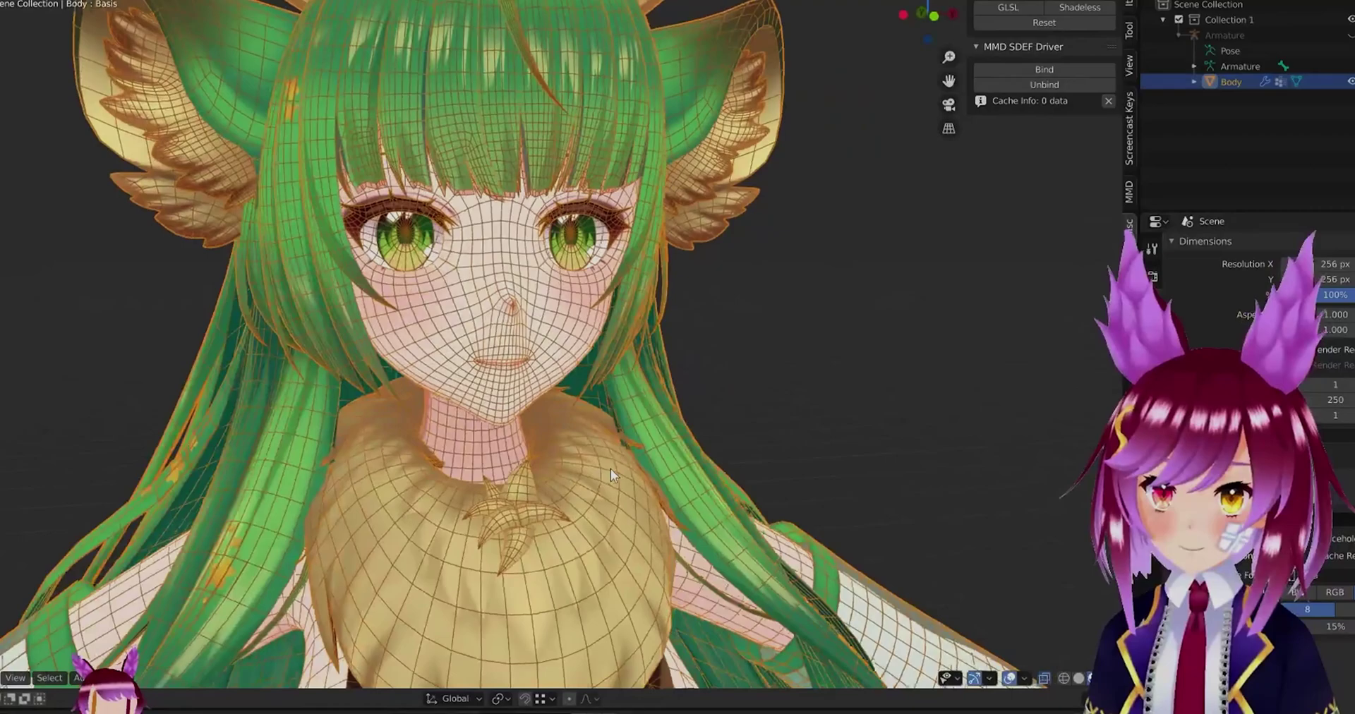
key("q")
left_click(611, 459)
scroll(728, 439, "down", 3)
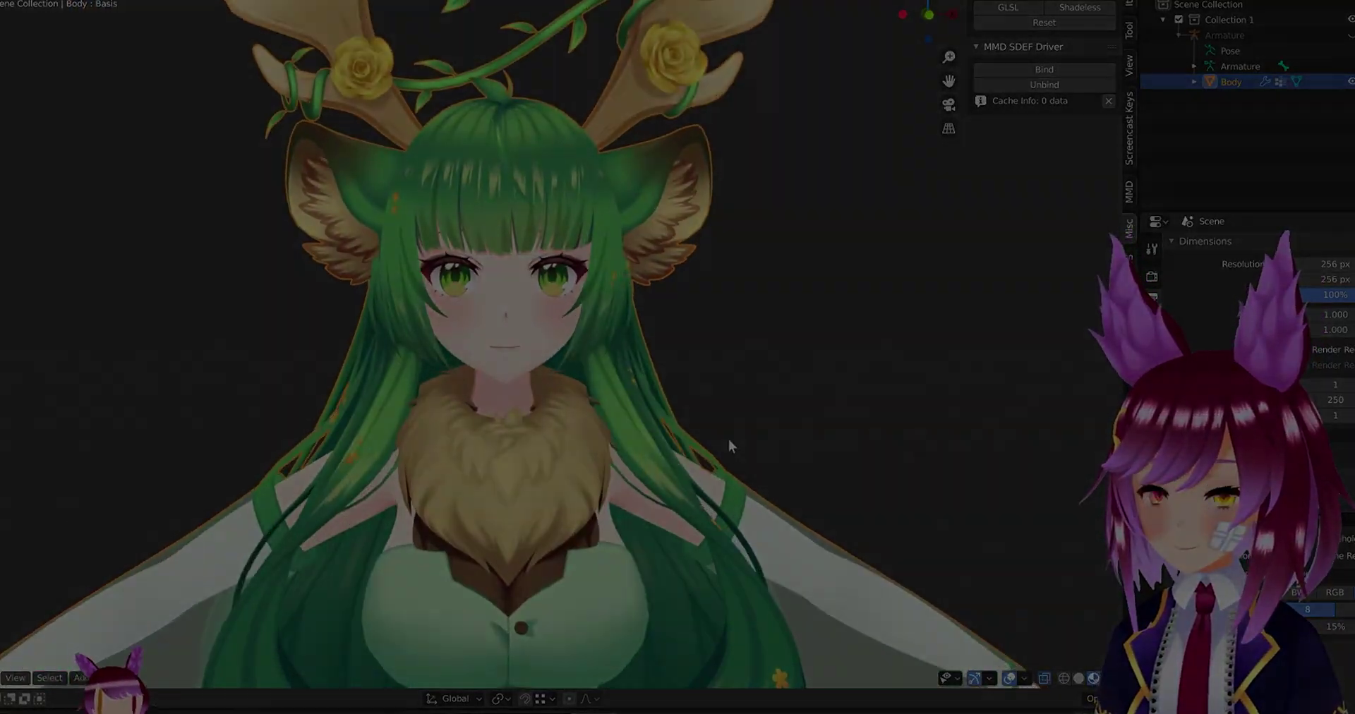